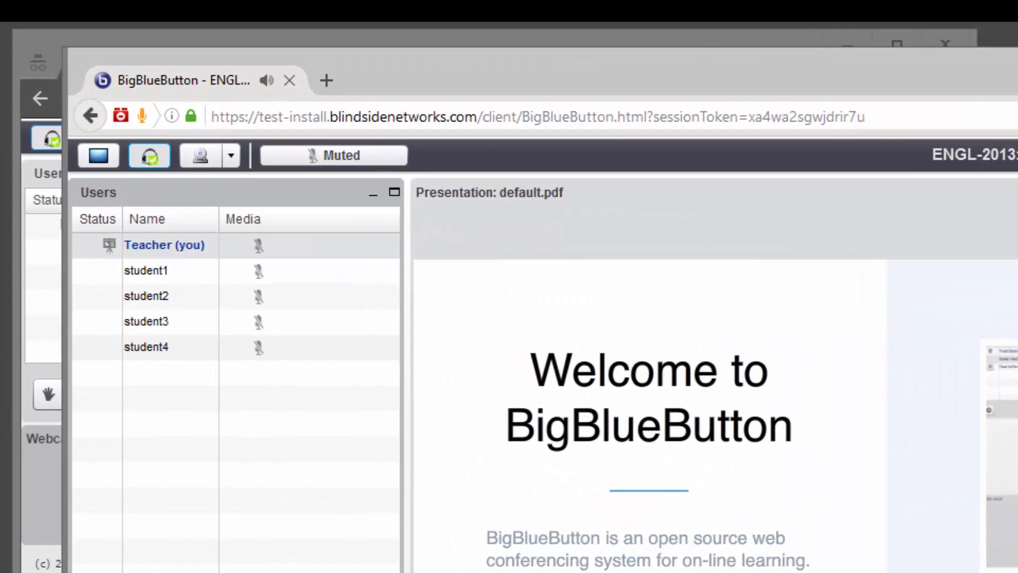
Bring up the gear button in the Users panel for moderator options
{"action": "mouse_move", "coordinate": [165, 161]}
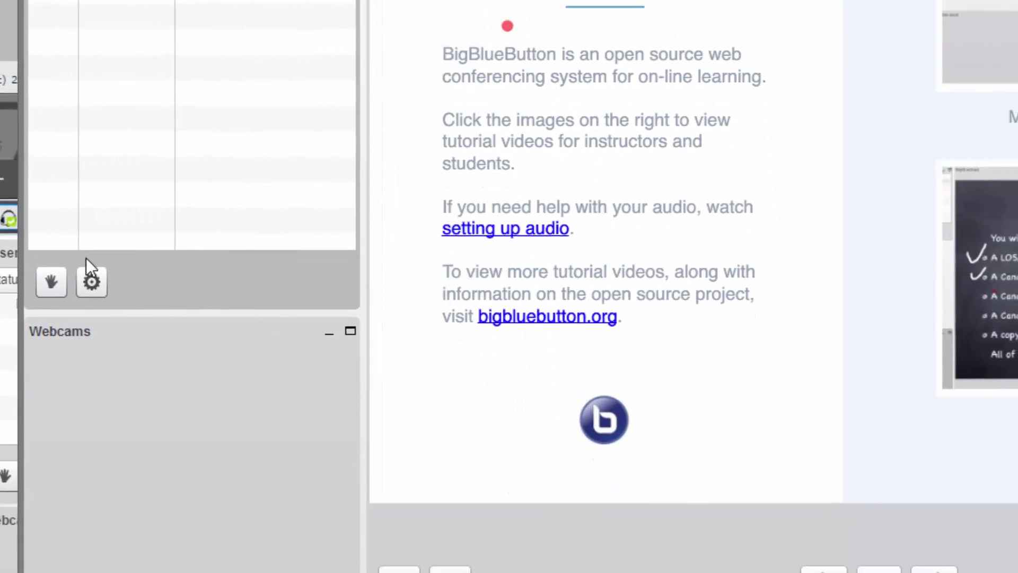
Open the Breakout Rooms setup and settle on 2 rooms after trying 3 and 5
{"action": "left_click", "coordinate": [89, 265]}
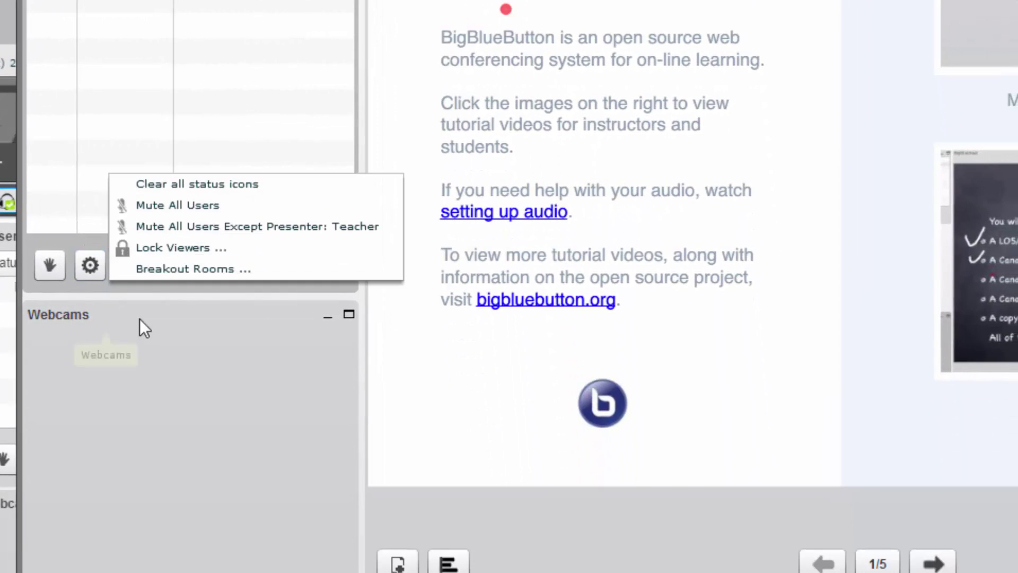
{"action": "left_click", "coordinate": [237, 269]}
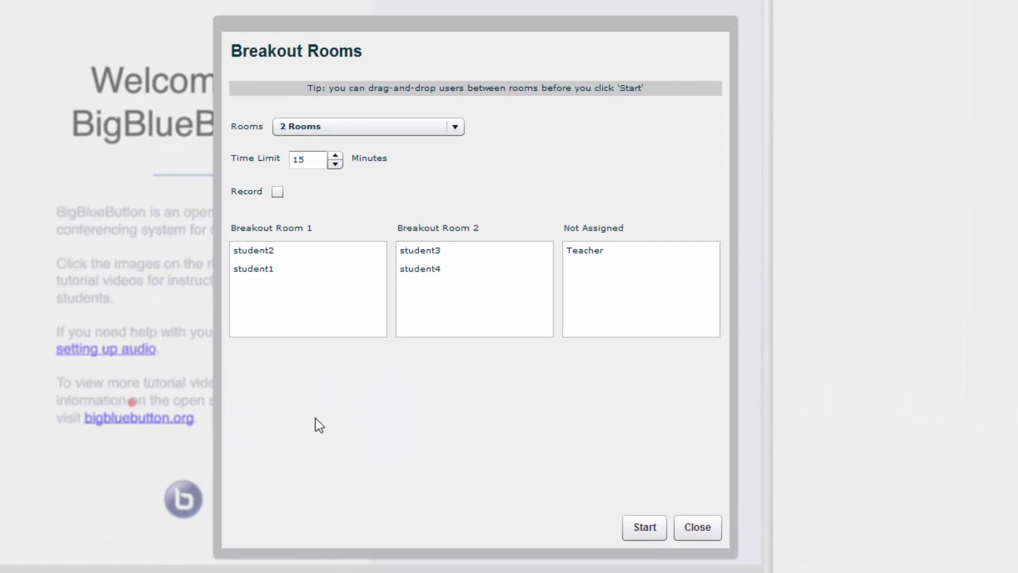
{"action": "left_click", "coordinate": [431, 132]}
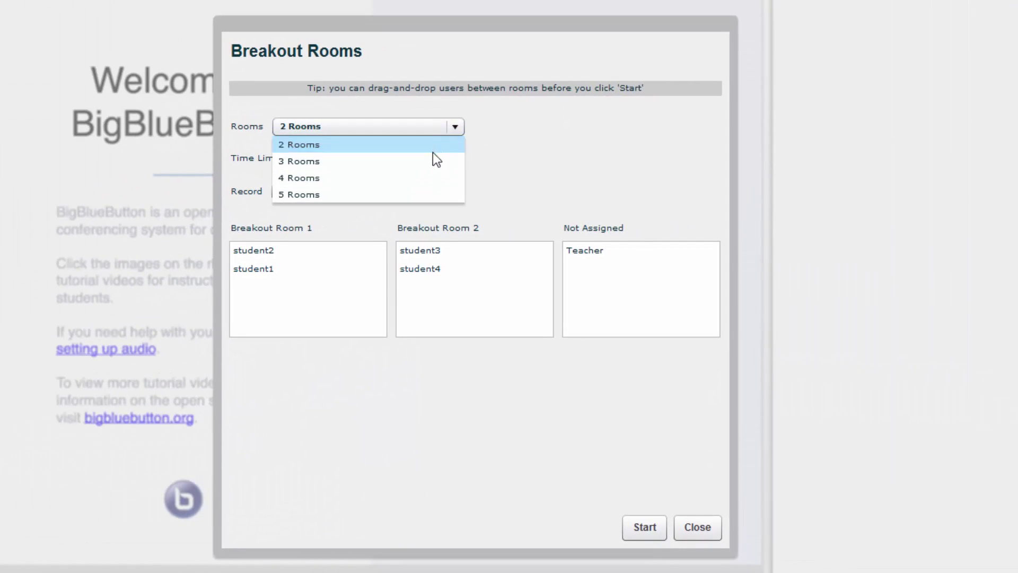
{"action": "left_click", "coordinate": [432, 161]}
{"action": "left_click", "coordinate": [430, 132]}
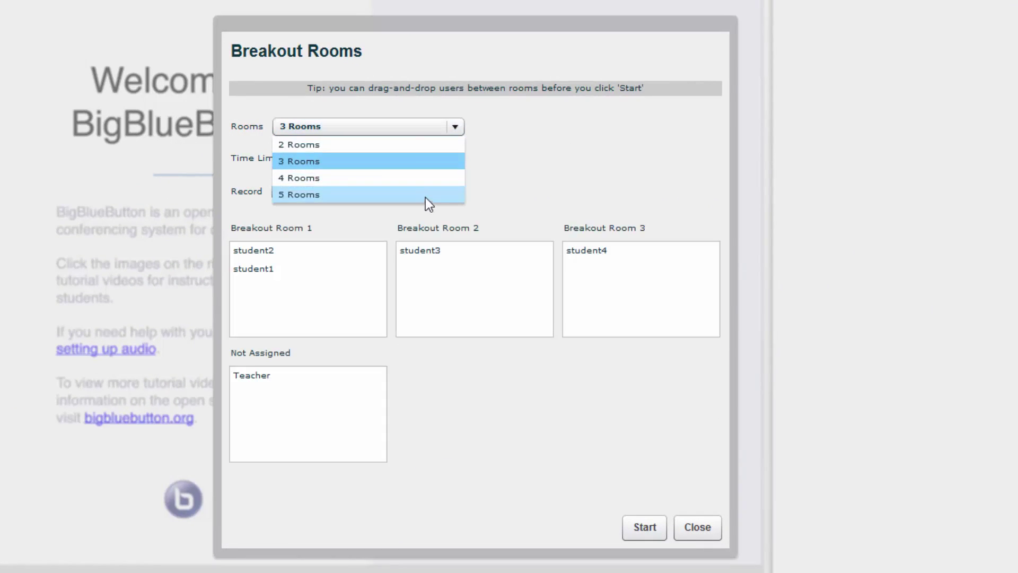
{"action": "left_click", "coordinate": [426, 194]}
{"action": "left_click", "coordinate": [417, 127]}
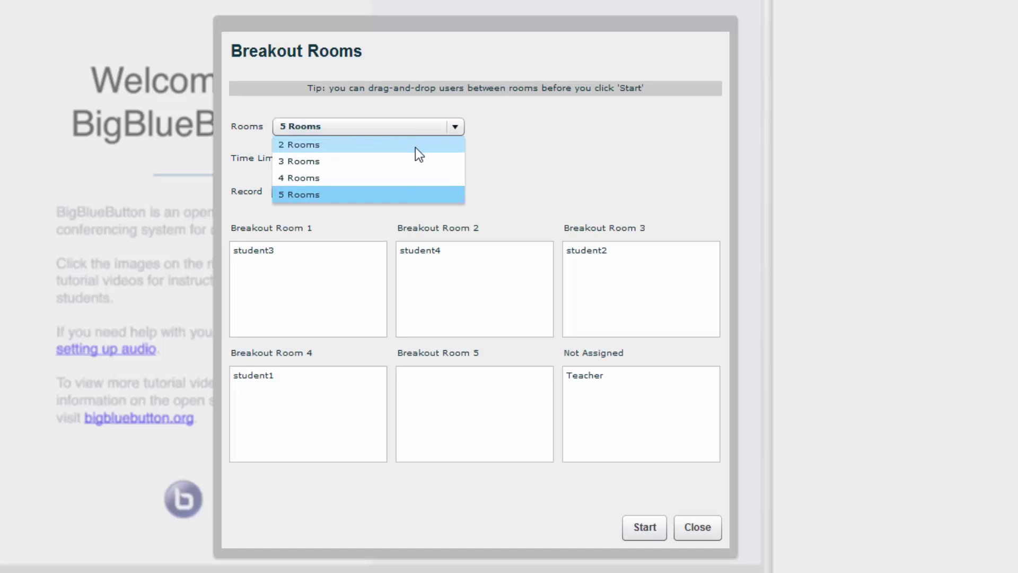
{"action": "left_click", "coordinate": [415, 150]}
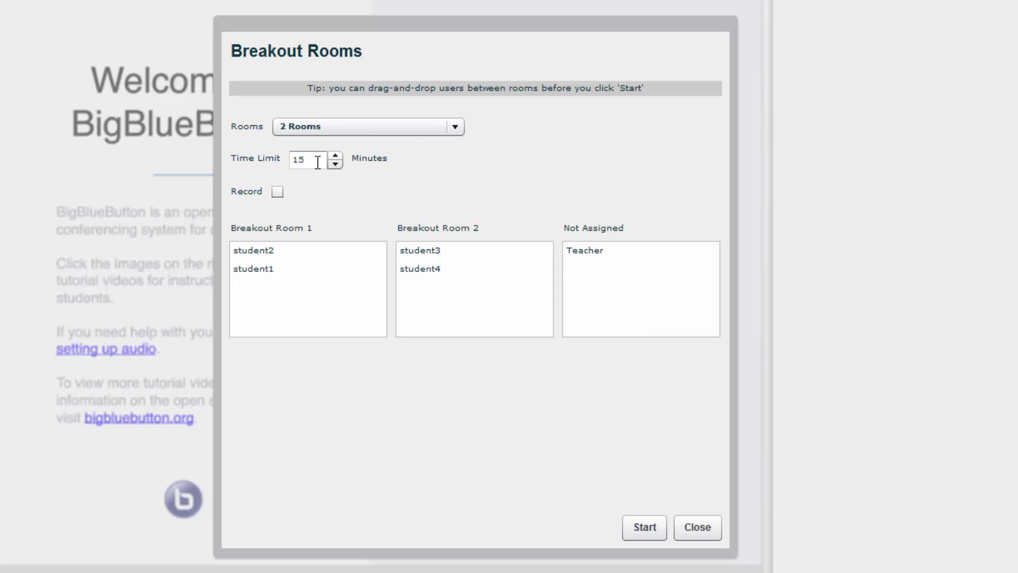
Set a 10-minute time limit, enable Record, and move student1 to Room 2 and student4 to Room 1
{"action": "left_click_drag", "start_coordinate": [308, 159], "coordinate": [280, 158]}
{"action": "type", "text": "10"}
{"action": "left_click", "coordinate": [278, 191]}
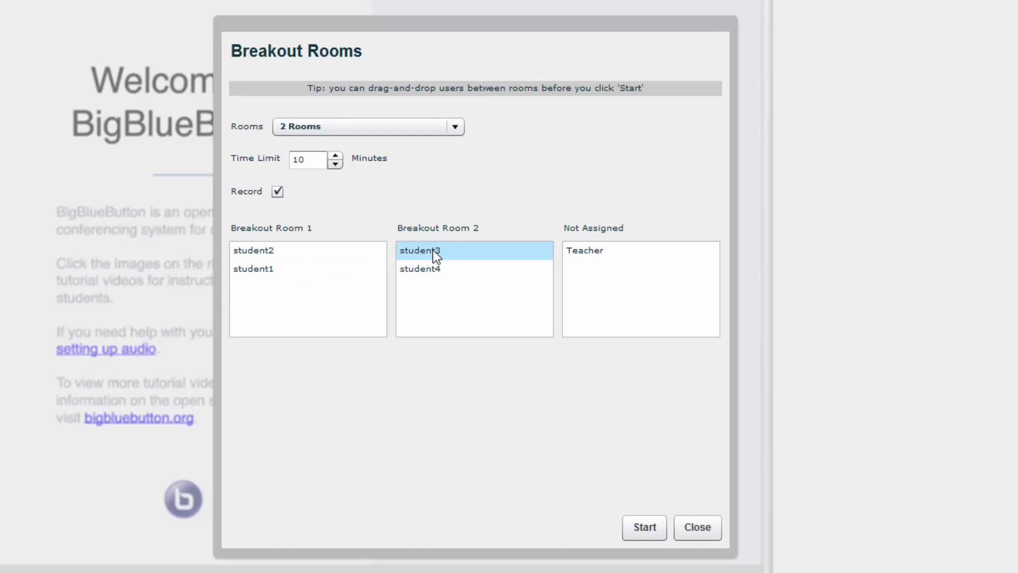
{"action": "left_click_drag", "start_coordinate": [268, 272], "coordinate": [438, 250]}
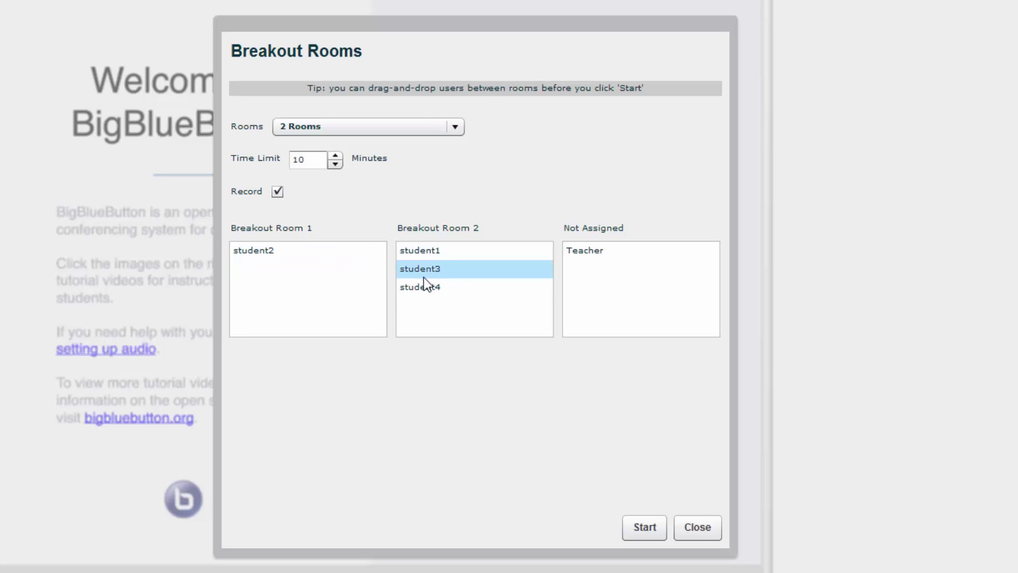
{"action": "left_click_drag", "start_coordinate": [424, 286], "coordinate": [297, 281]}
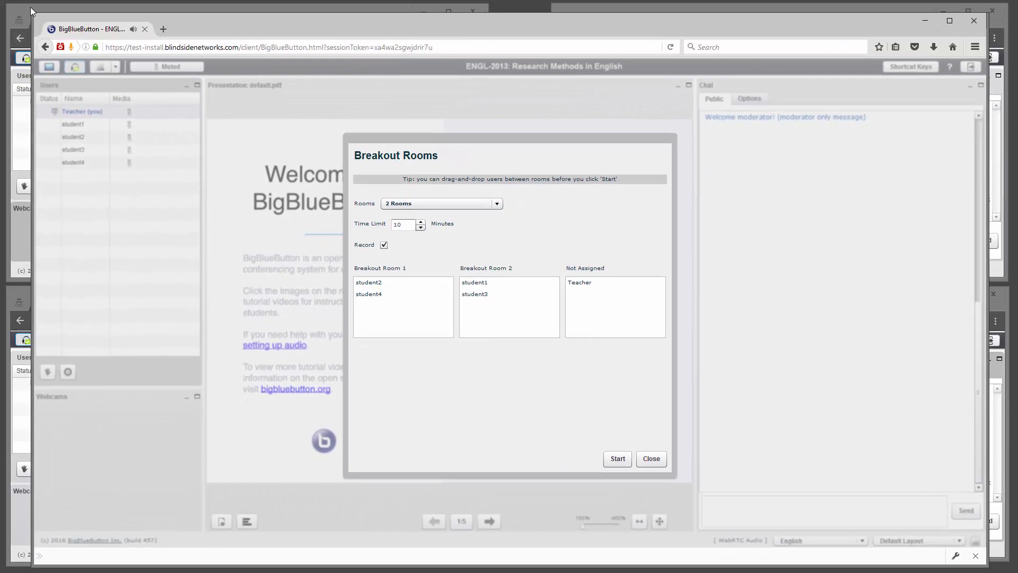
Check each of the four student windows, then return to the teacher's breakout setup
{"action": "left_click", "coordinate": [30, 8]}
{"action": "left_click", "coordinate": [21, 292]}
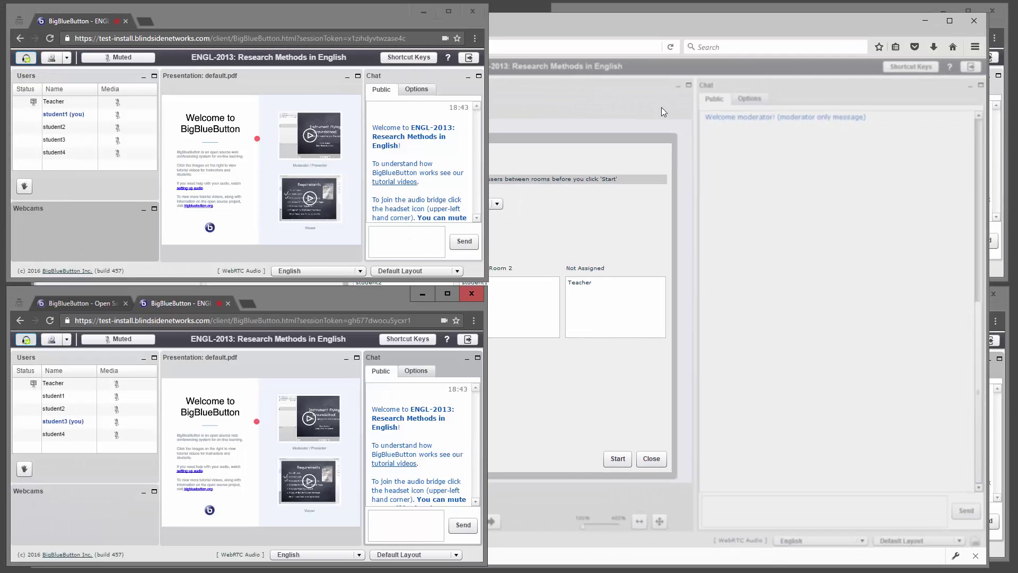
{"action": "left_click", "coordinate": [1001, 29]}
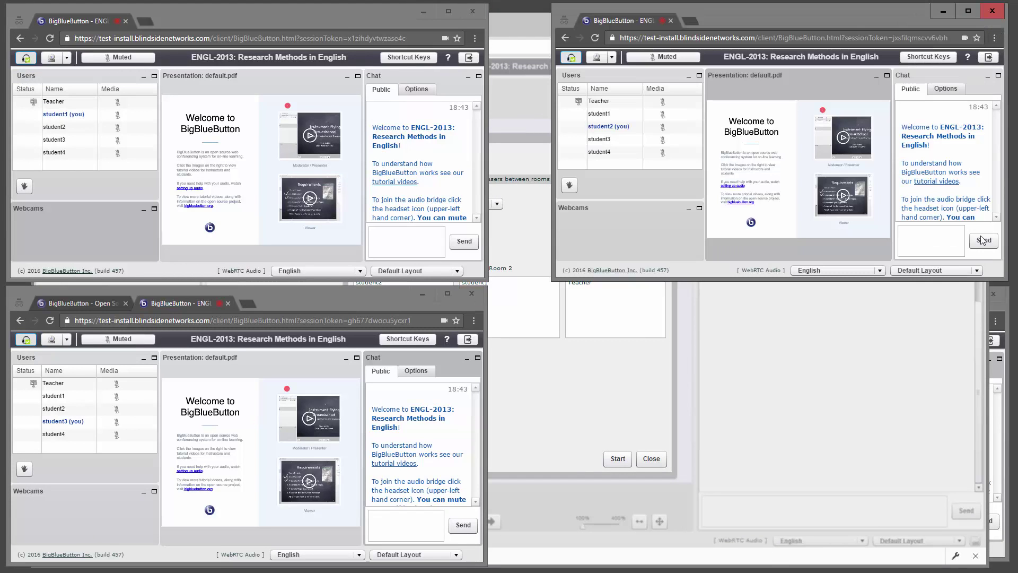
{"action": "left_click", "coordinate": [1002, 307]}
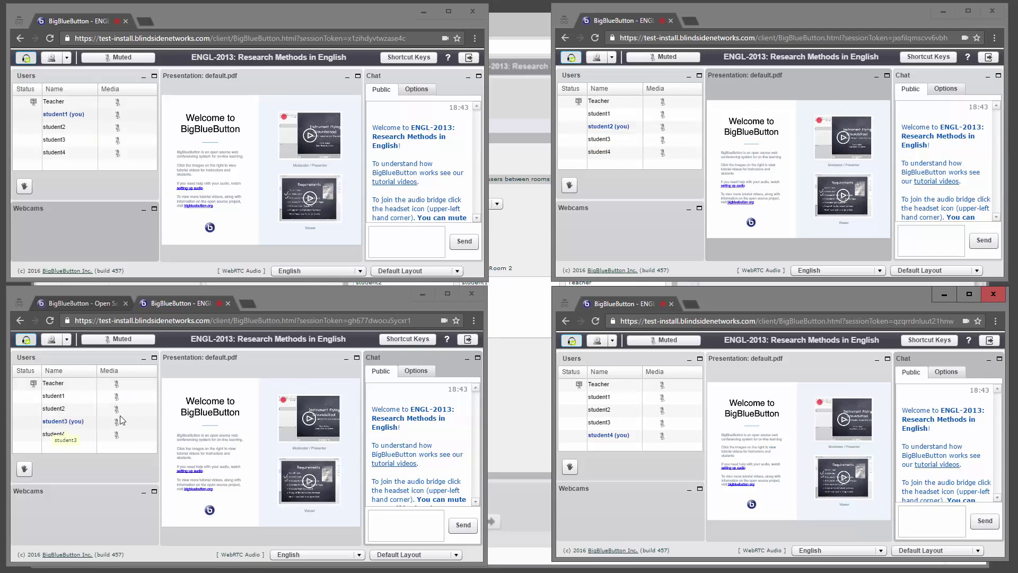
{"action": "left_click", "coordinate": [515, 310]}
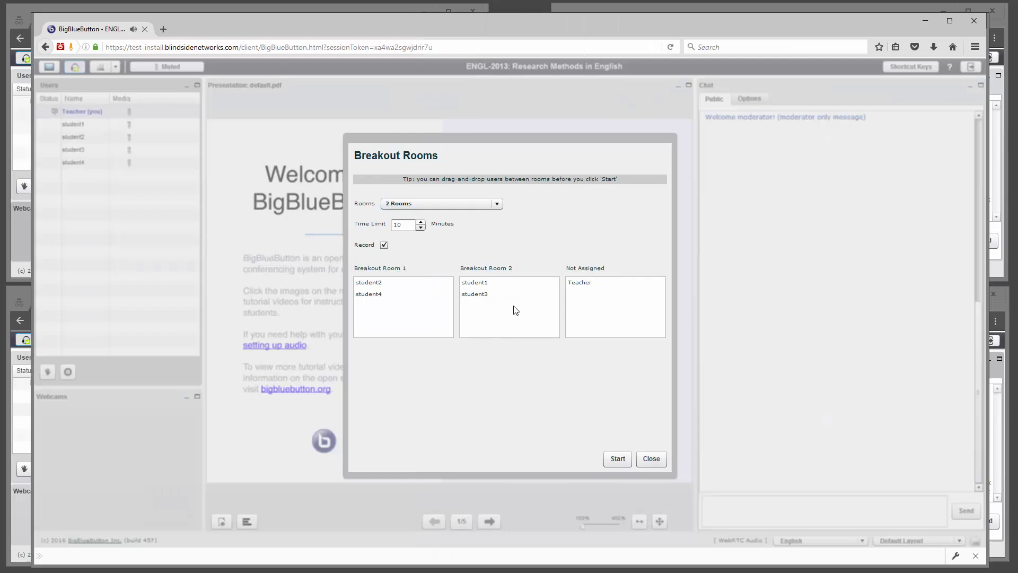
Start the breakout rooms and bring each student's join invitation into view
{"action": "left_click", "coordinate": [618, 459]}
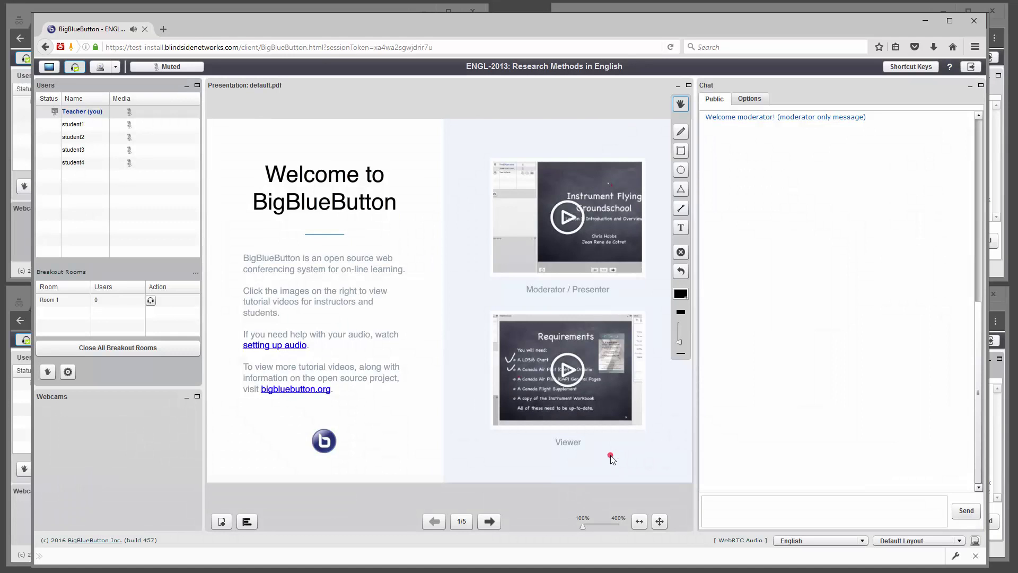
{"action": "left_click", "coordinate": [23, 286]}
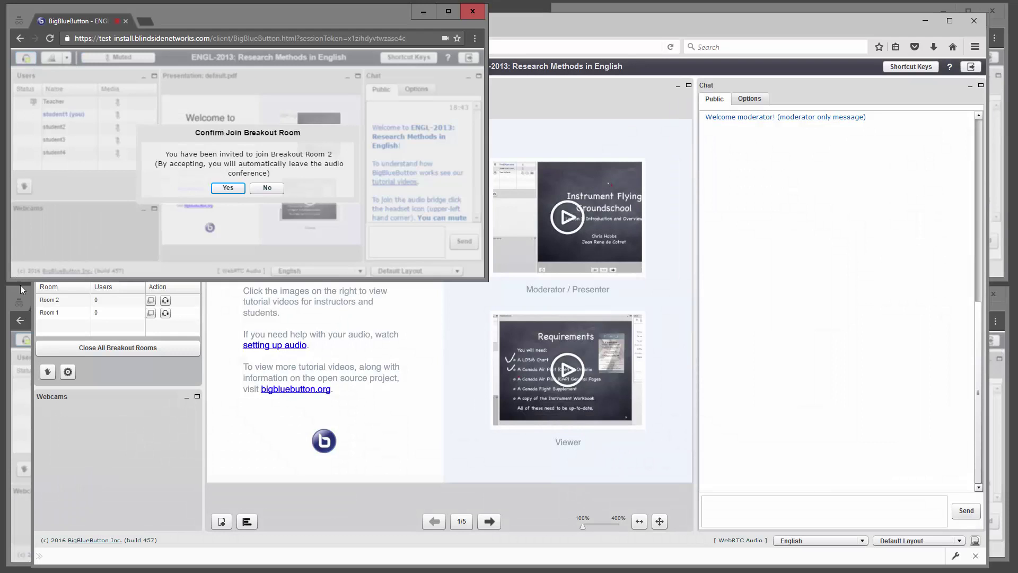
{"action": "left_click", "coordinate": [10, 291]}
{"action": "right_click", "coordinate": [10, 292]}
{"action": "left_click", "coordinate": [1006, 246]}
{"action": "left_click", "coordinate": [1003, 314]}
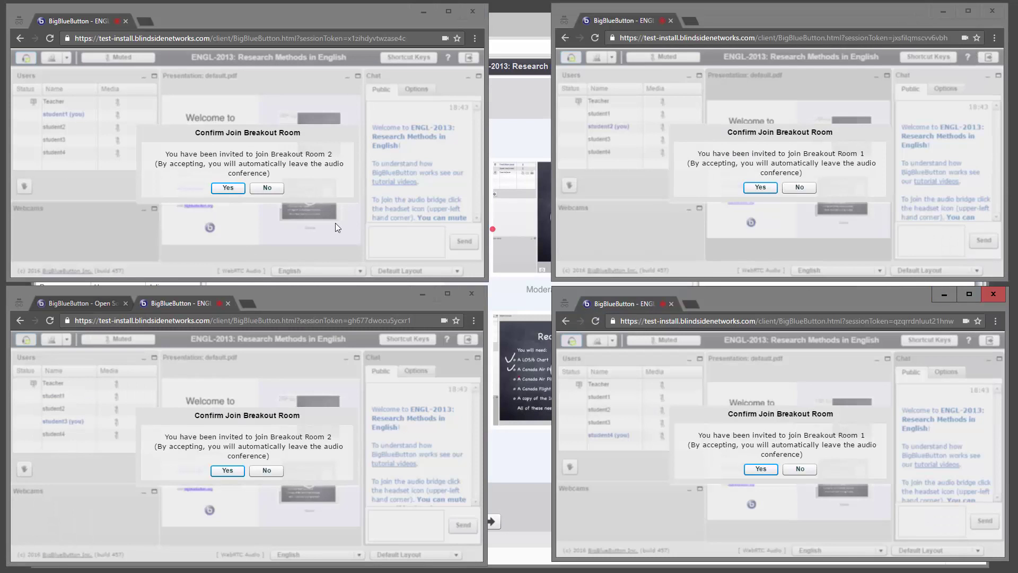
Accept the Join Breakout Room invitations for student1, student2, student4 and student3
{"action": "left_click", "coordinate": [231, 189]}
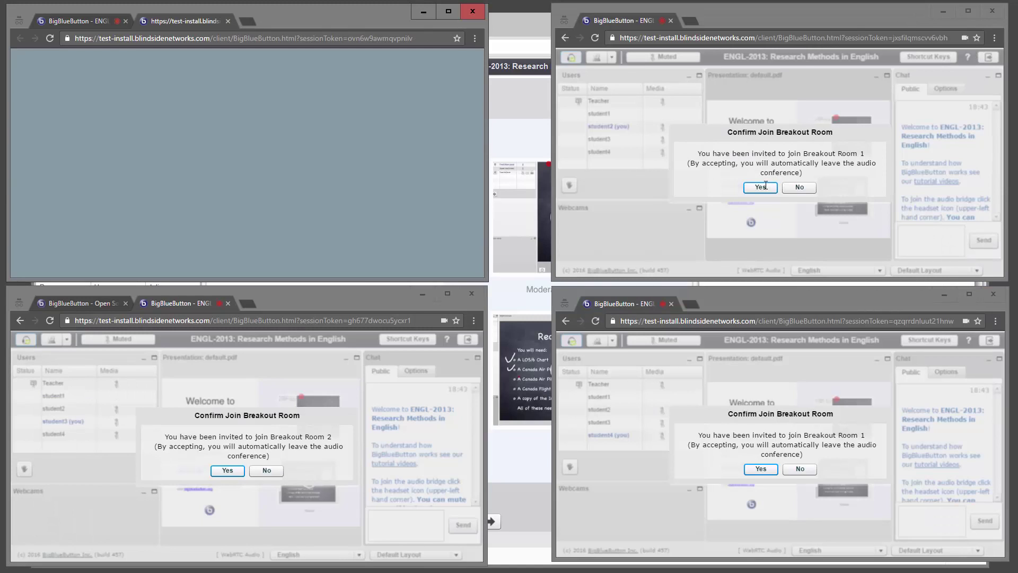
{"action": "left_click", "coordinate": [760, 188]}
{"action": "left_click", "coordinate": [764, 469]}
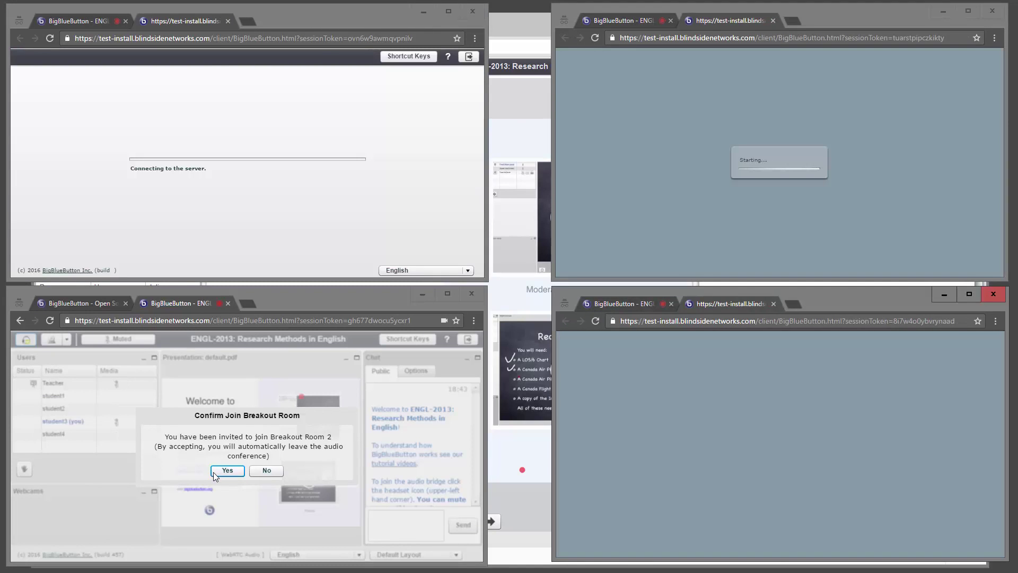
{"action": "left_click", "coordinate": [227, 471]}
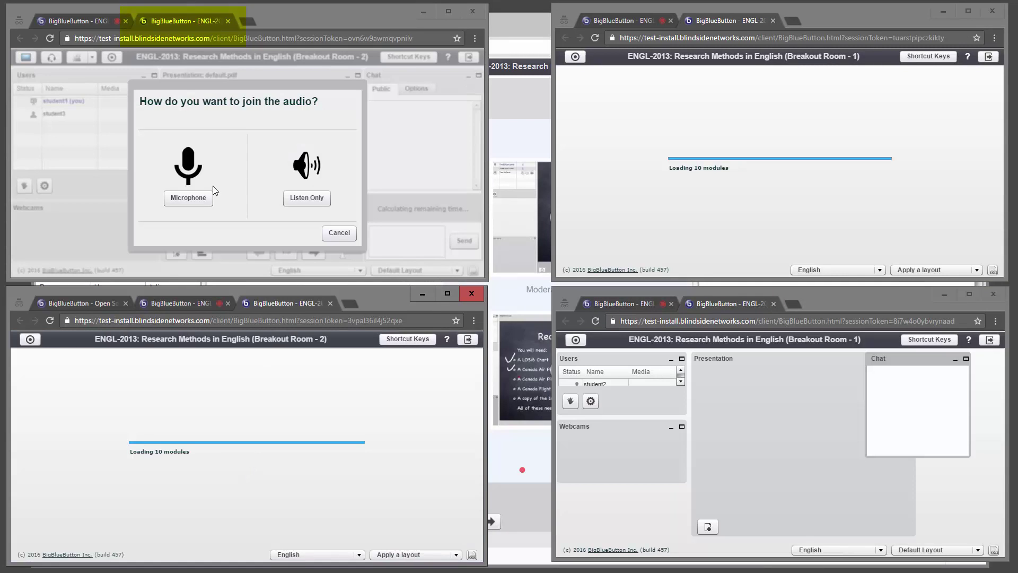
Connect microphone audio for student1 and student2, confirming echo tests and recording notices
{"action": "left_click", "coordinate": [204, 200]}
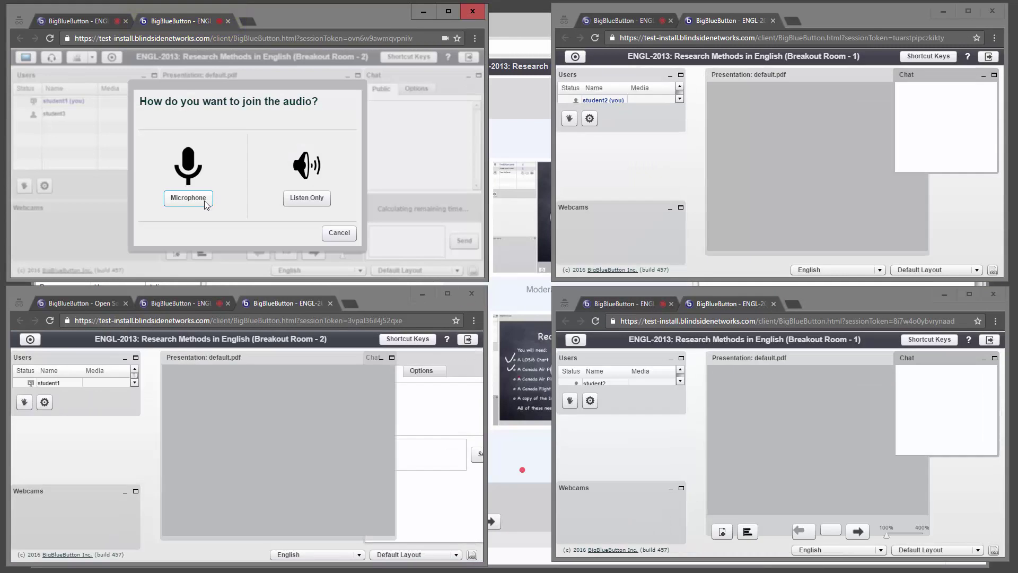
{"action": "left_click", "coordinate": [205, 200]}
{"action": "left_click", "coordinate": [352, 200]}
{"action": "left_click", "coordinate": [201, 151]}
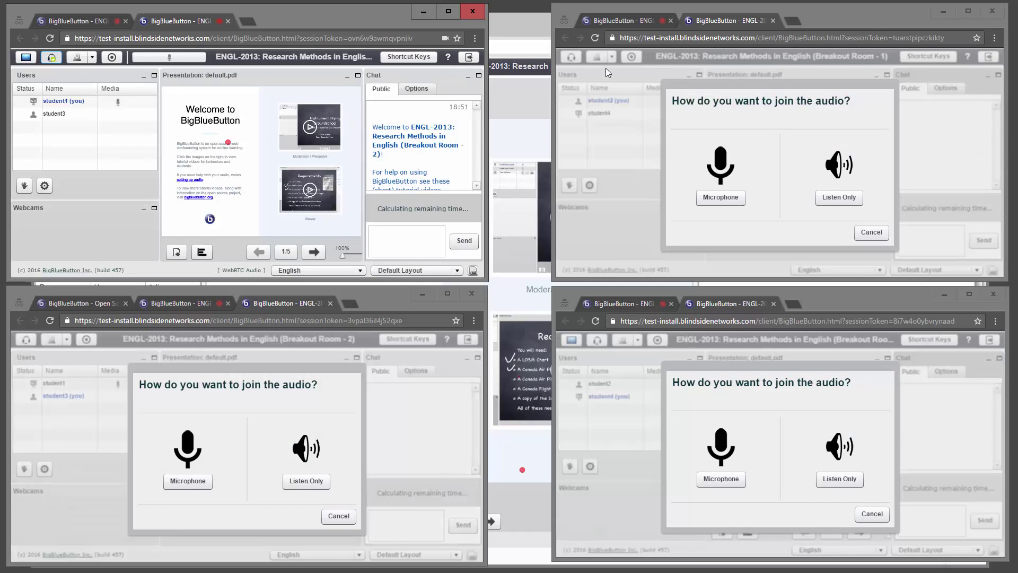
{"action": "left_click", "coordinate": [733, 193]}
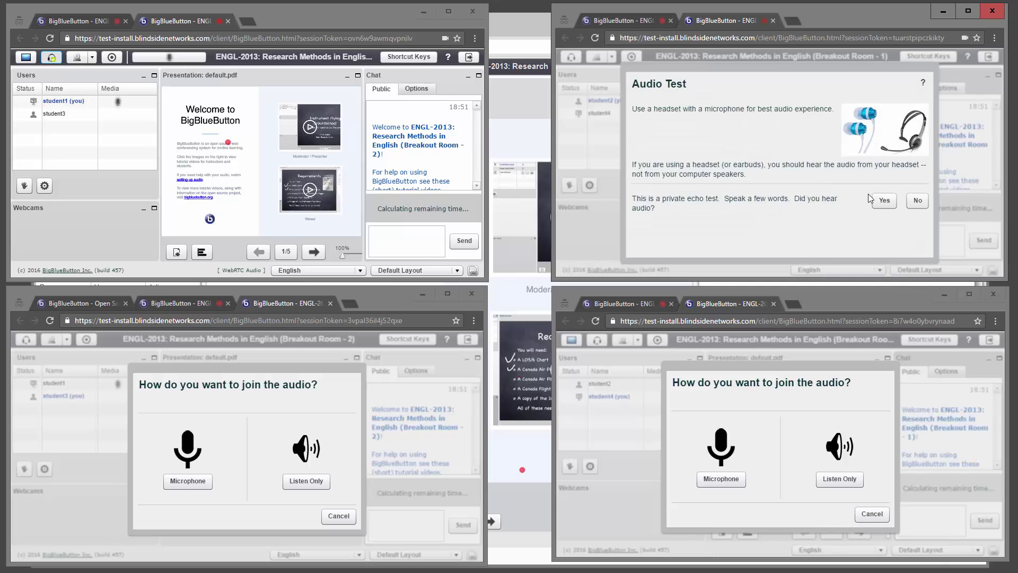
{"action": "left_click", "coordinate": [880, 200]}
{"action": "left_click", "coordinate": [709, 147]}
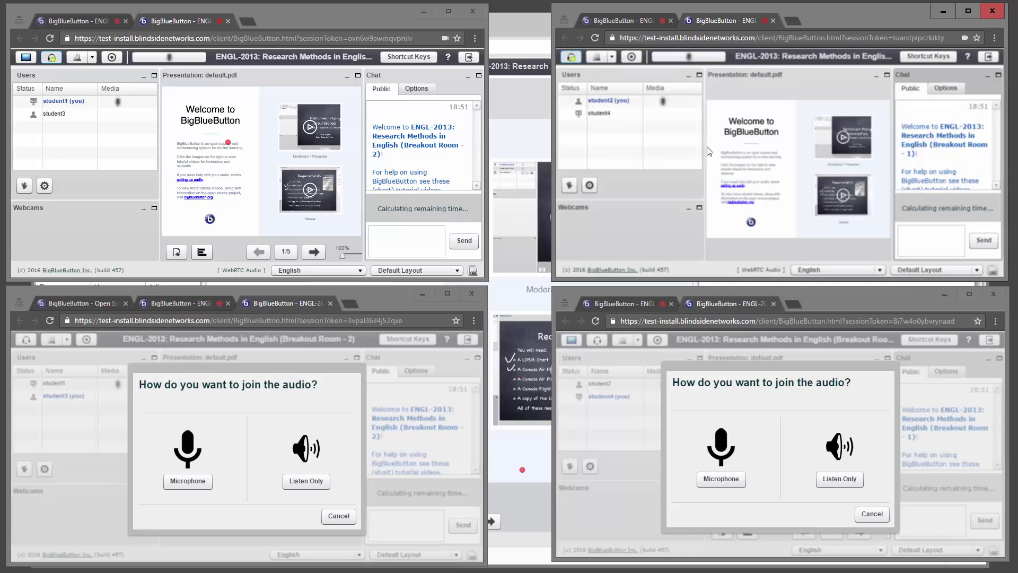
Connect microphone audio for student3 and student4, confirming echo tests and recording notices
{"action": "left_click", "coordinate": [192, 481]}
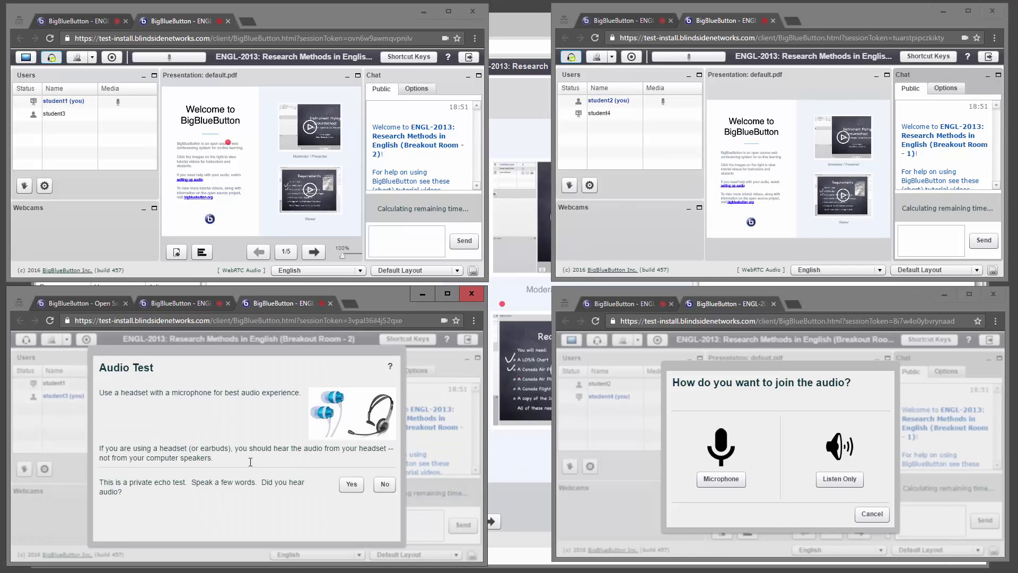
{"action": "left_click", "coordinate": [352, 485]}
{"action": "left_click", "coordinate": [163, 431]}
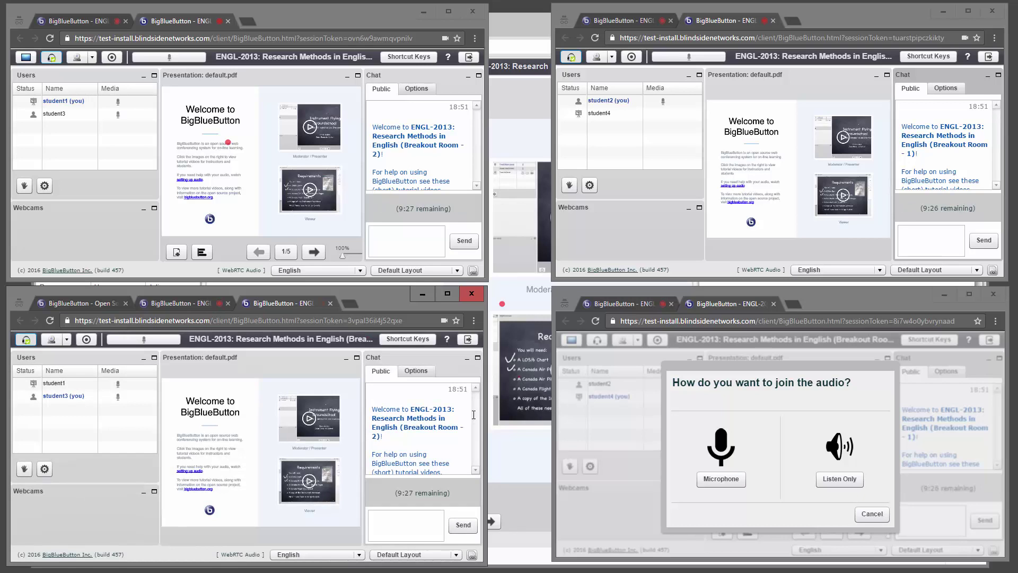
{"action": "left_click", "coordinate": [722, 479]}
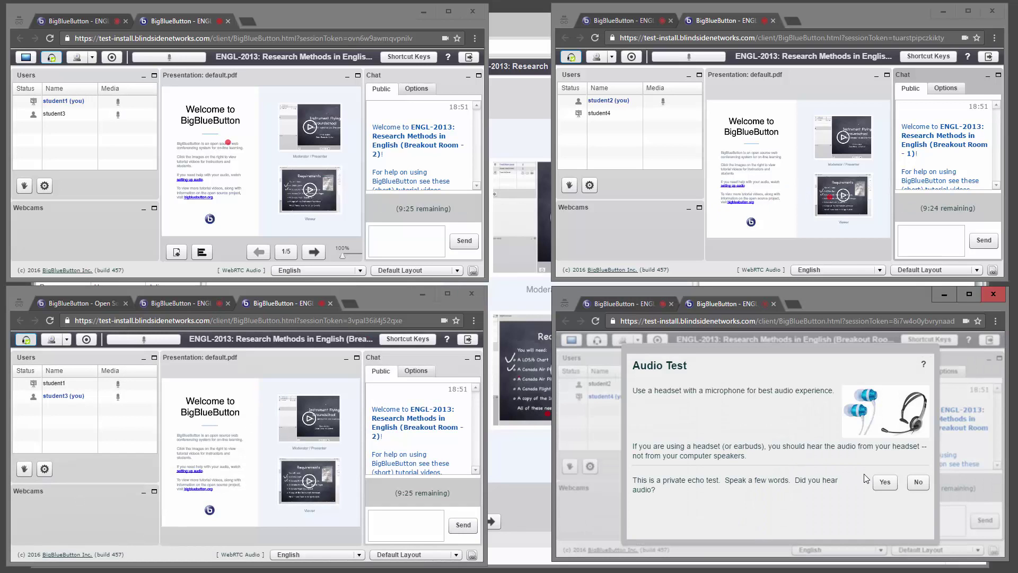
{"action": "left_click", "coordinate": [745, 432]}
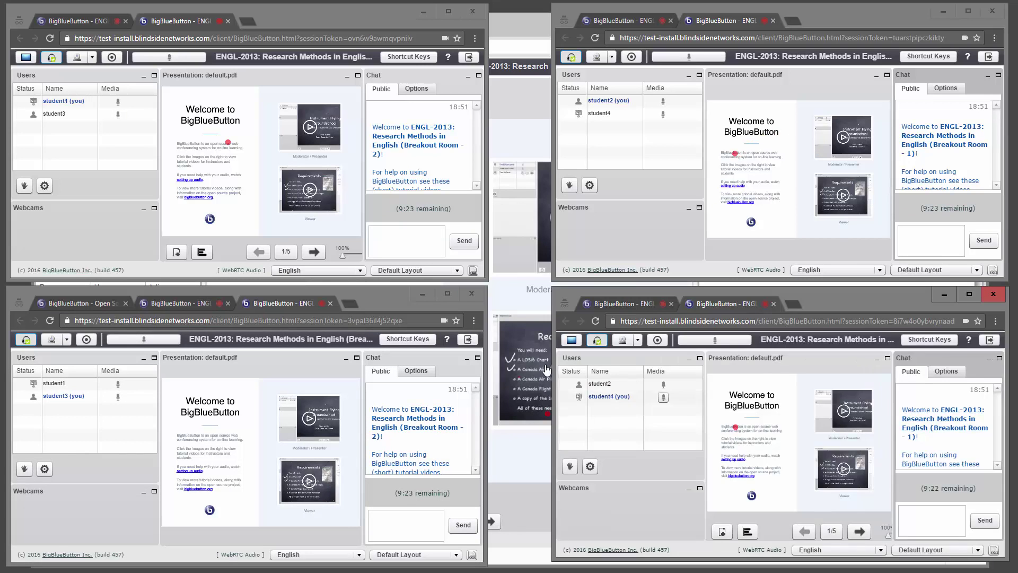
Return to the teacher's main room, unmute, and select Room 2 in the breakout list
{"action": "left_click", "coordinate": [520, 447]}
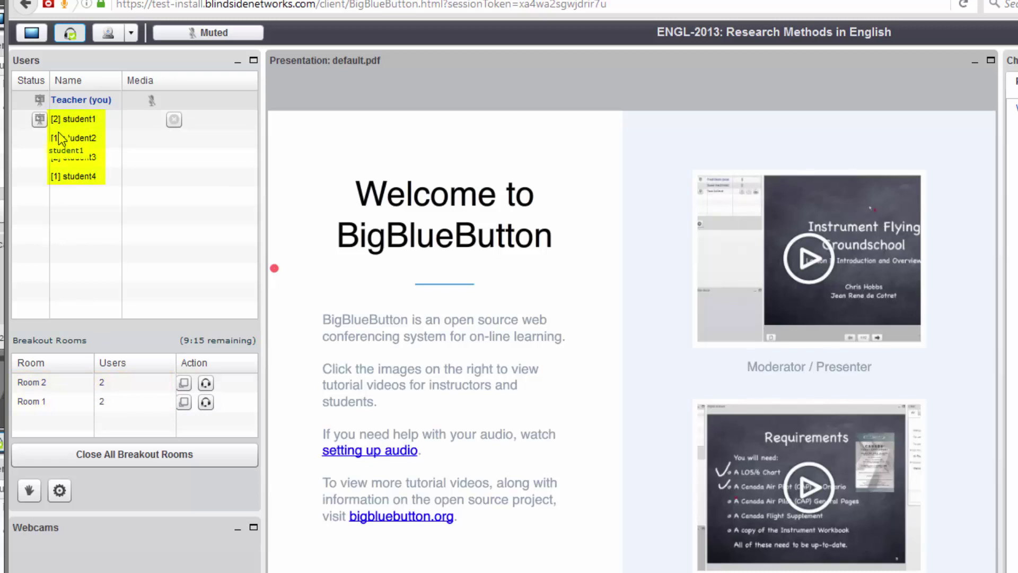
{"action": "left_click", "coordinate": [206, 383]}
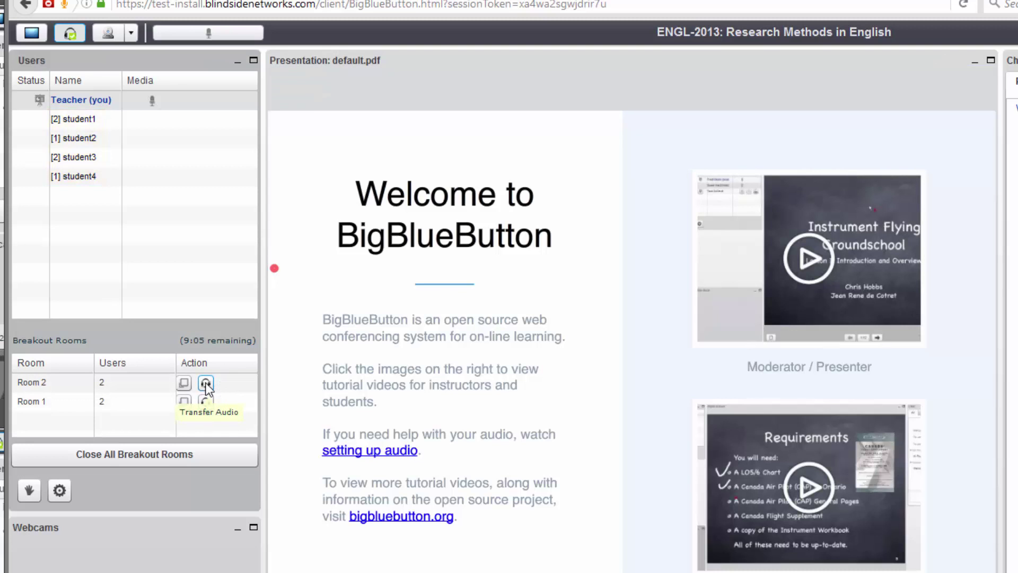
{"action": "left_click", "coordinate": [205, 383]}
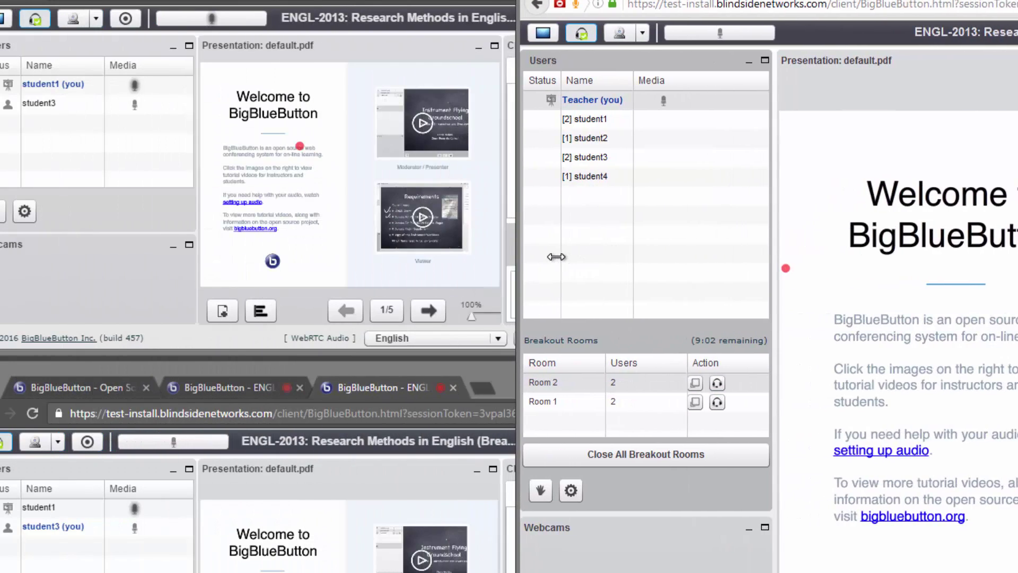
{"action": "left_click_drag", "start_coordinate": [556, 256], "coordinate": [674, 457]}
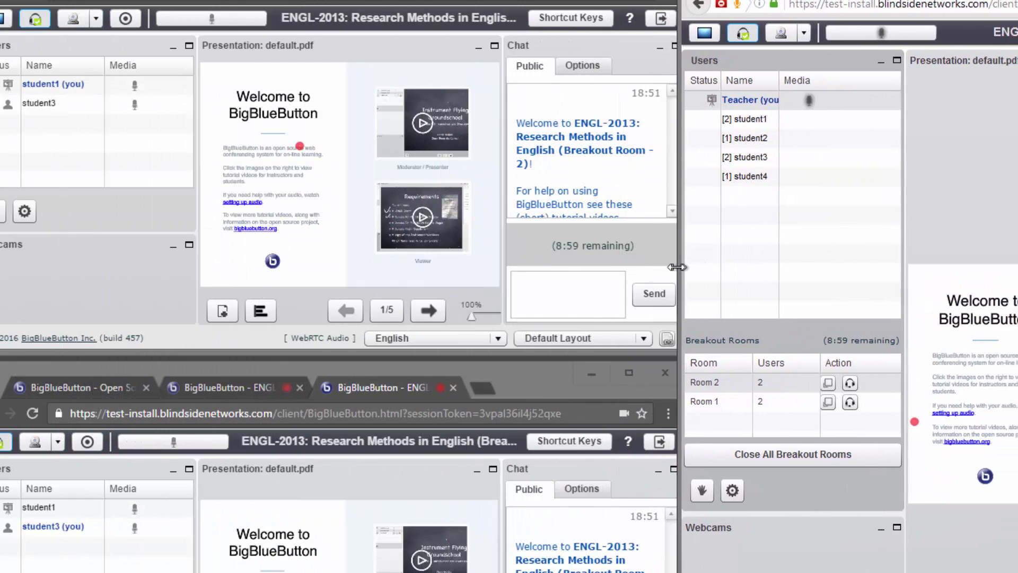
Transfer the teacher's audio to Room 2, then to Room 1, and join Breakout Room 1
{"action": "left_click", "coordinate": [844, 383]}
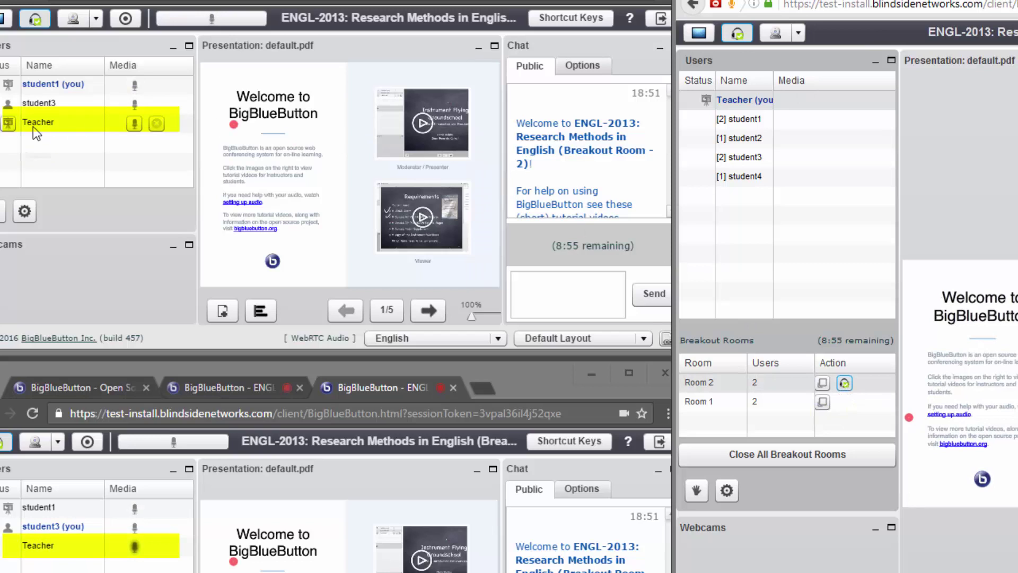
{"action": "left_click", "coordinate": [844, 382]}
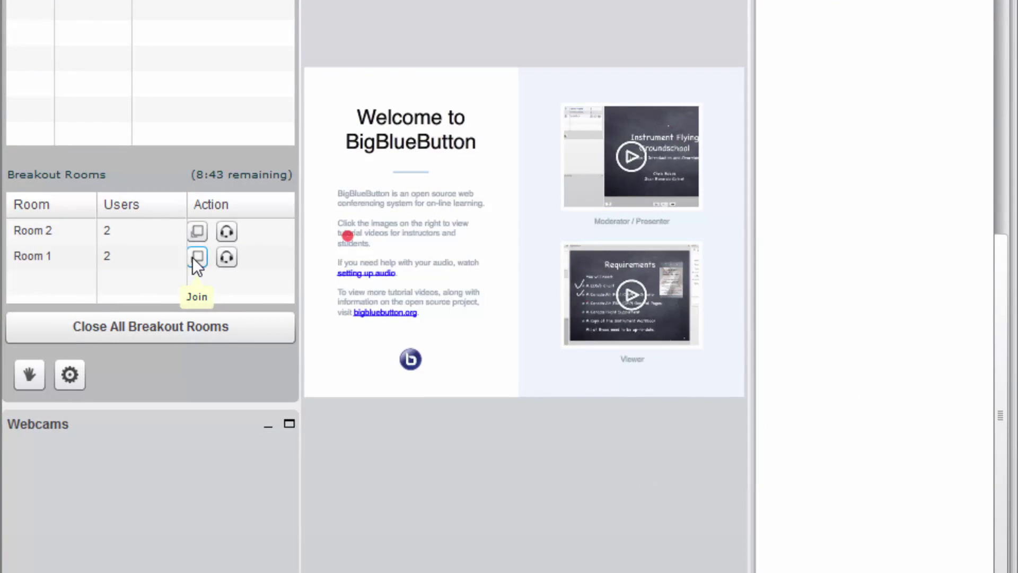
{"action": "left_click", "coordinate": [197, 258]}
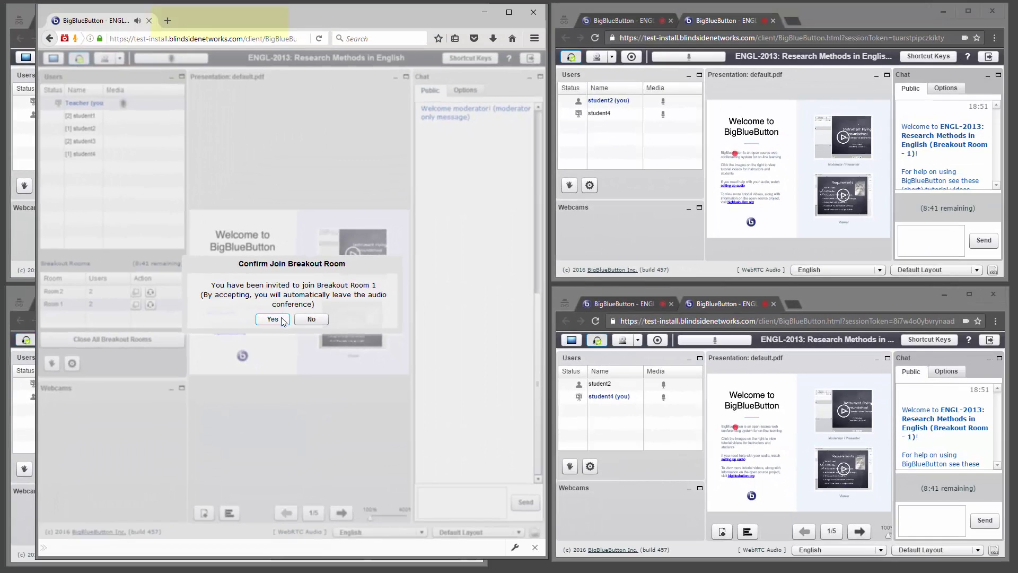
Enter Breakout Room 1 with the shared microphone after a successful echo test
{"action": "left_click", "coordinate": [282, 318]}
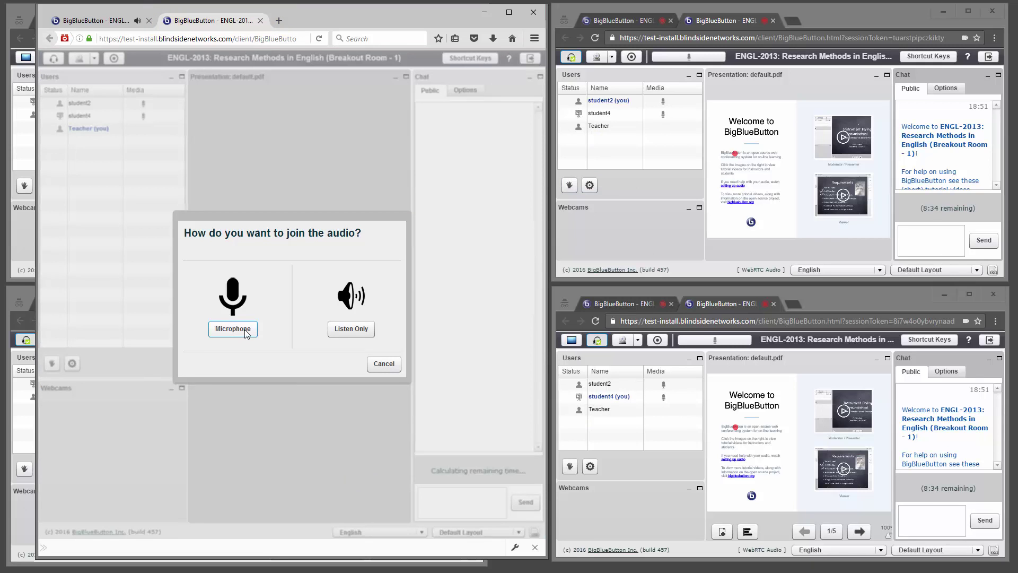
{"action": "left_click", "coordinate": [233, 329]}
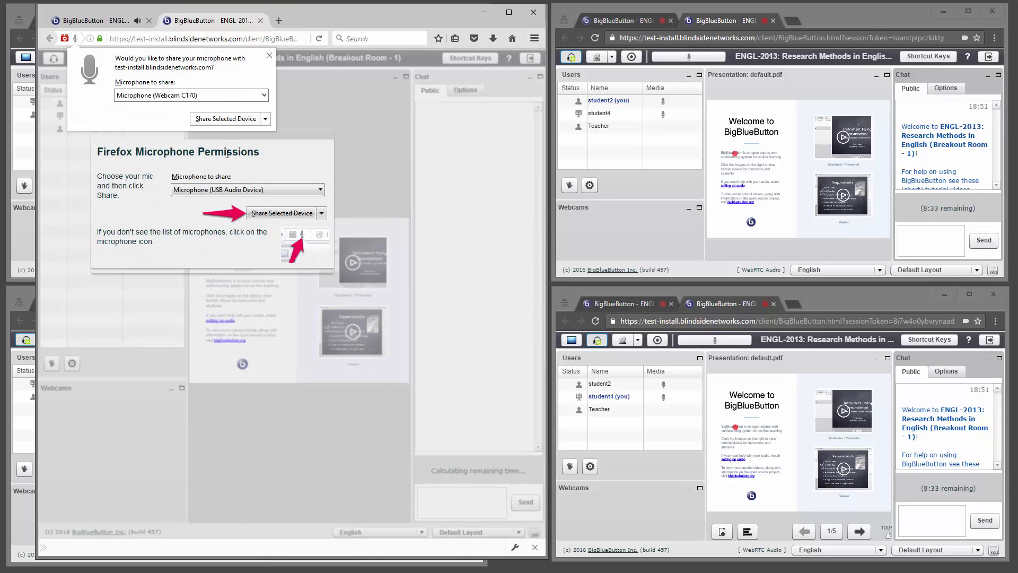
{"action": "left_click", "coordinate": [219, 120]}
{"action": "left_click", "coordinate": [397, 334]}
{"action": "left_click", "coordinate": [196, 151]}
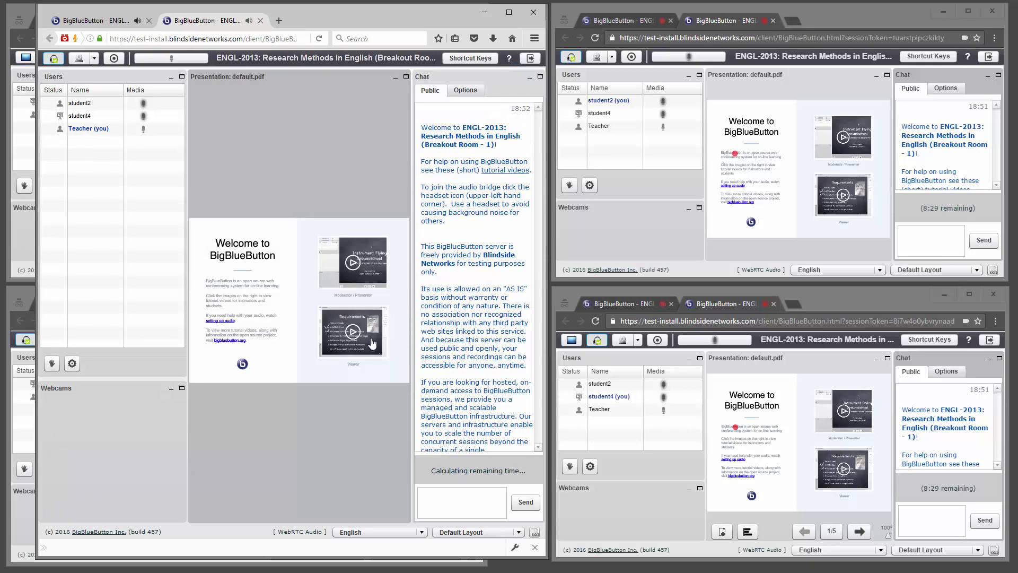
Post 'Hi' in the room's public chat and reply 'Hi BAck' from student2
{"action": "left_click", "coordinate": [456, 507]}
{"action": "type", "text": "Hi"}
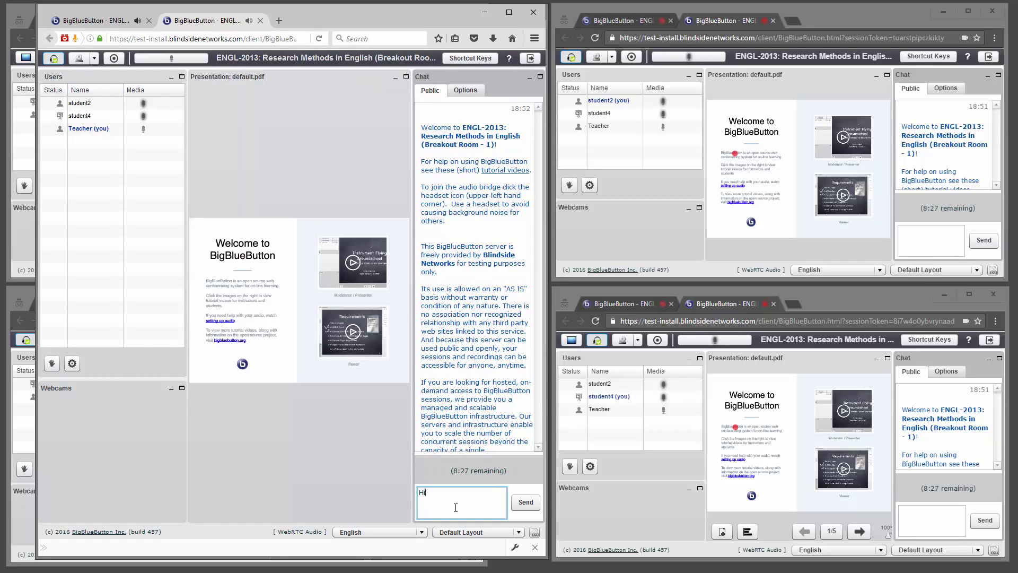
{"action": "key", "text": "Return"}
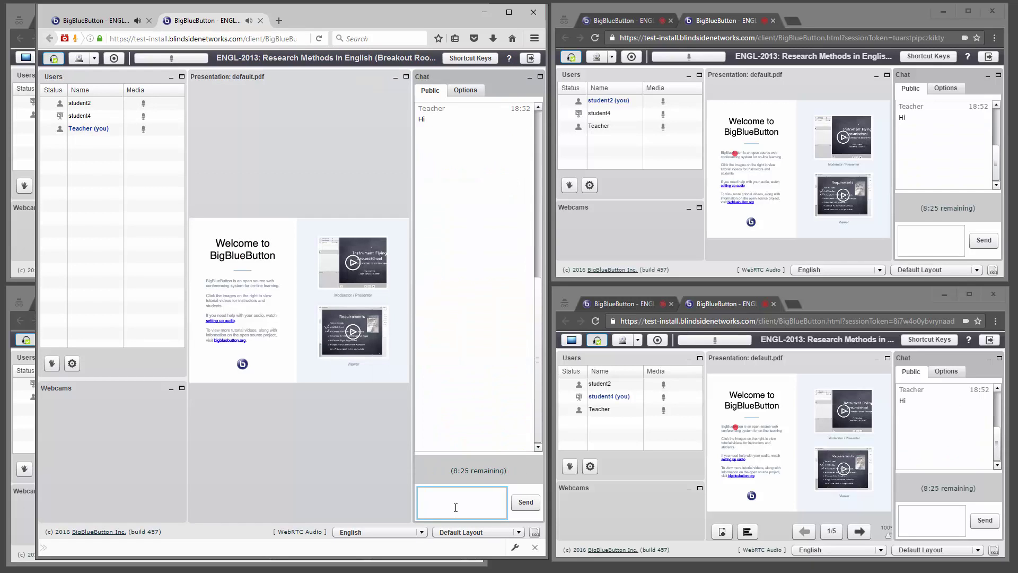
{"action": "left_click", "coordinate": [917, 240]}
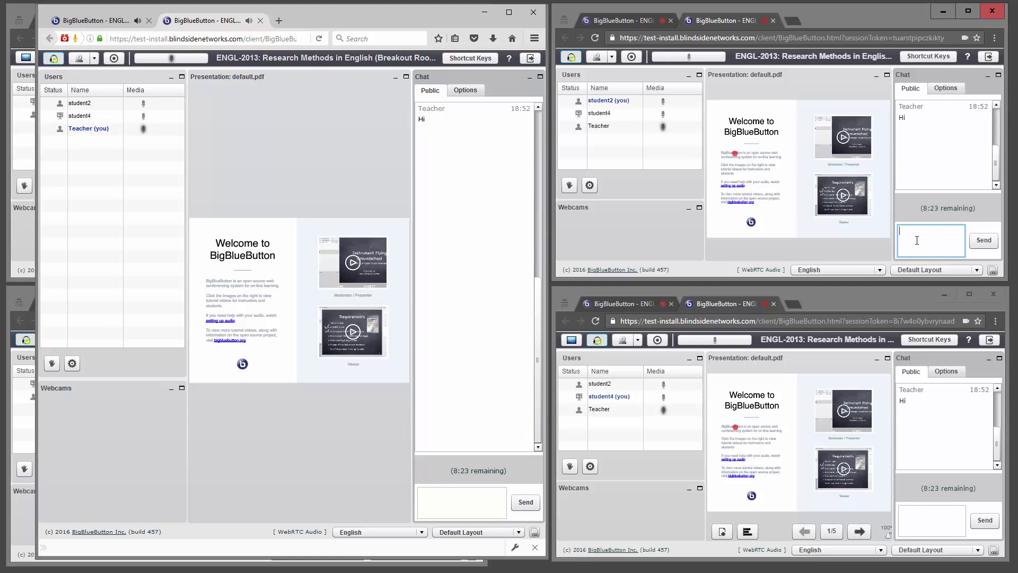
{"action": "type", "text": "Hi BAck"}
{"action": "key", "text": "Return"}
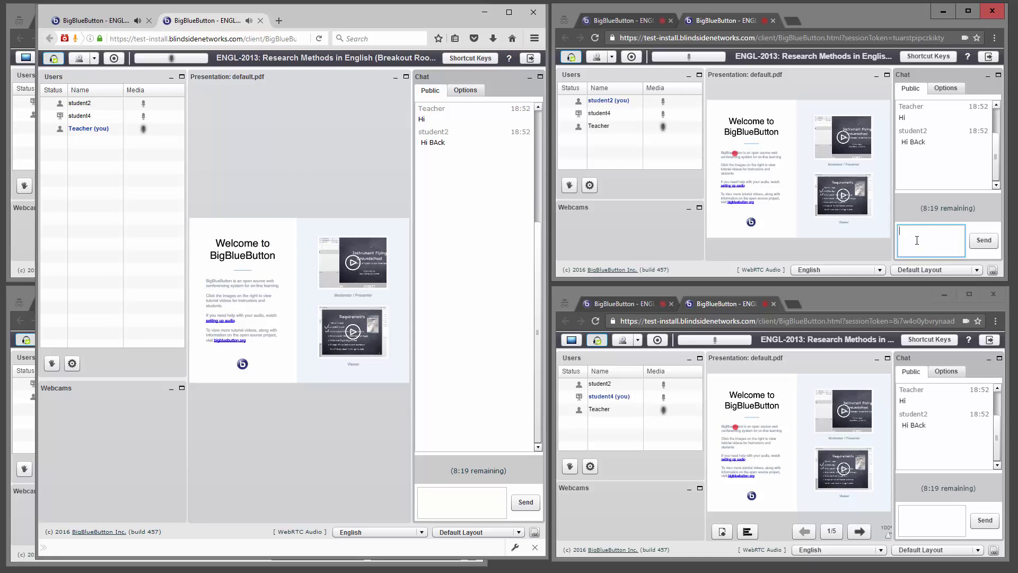
Leave the breakout room and send 'I have a question' from student2 in main-room chat
{"action": "left_click", "coordinate": [260, 21]}
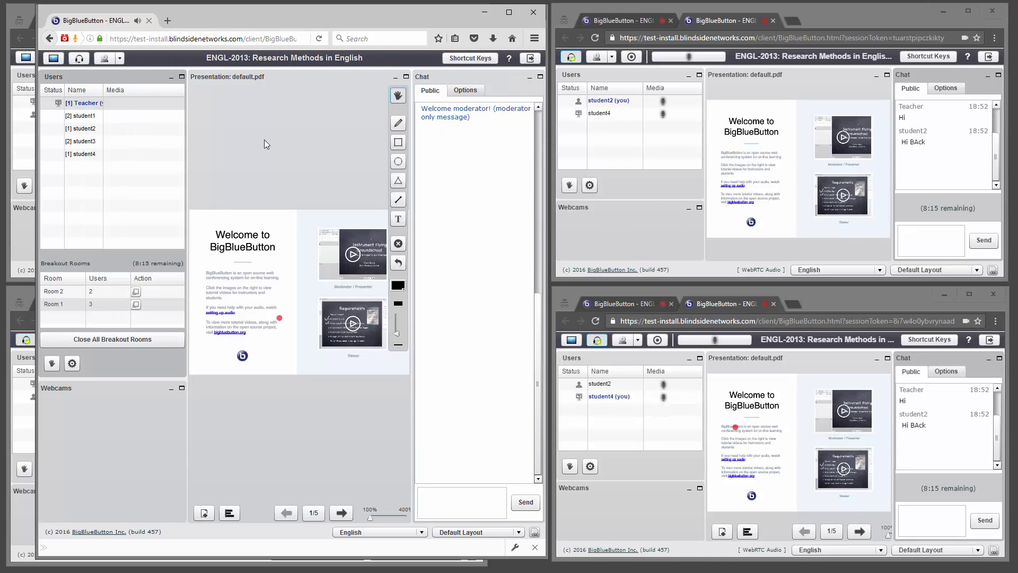
{"action": "left_click", "coordinate": [650, 21]}
{"action": "left_click", "coordinate": [925, 240]}
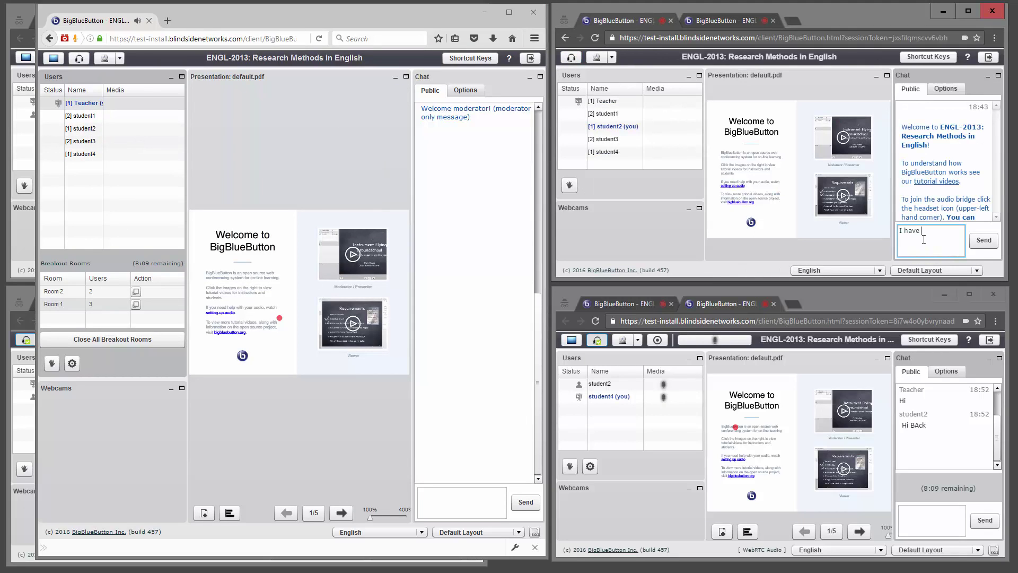
{"action": "type", "text": "ion"}
{"action": "key", "text": "Return"}
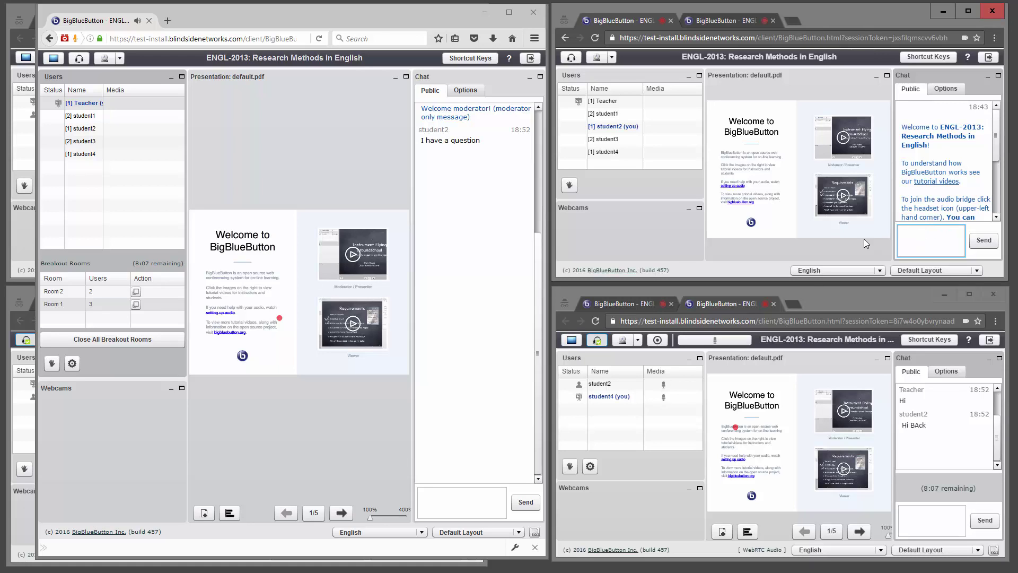
Have student2 ask 'How long left?' and answer 'About 8 minutes' as the teacher
{"action": "left_click", "coordinate": [464, 508]}
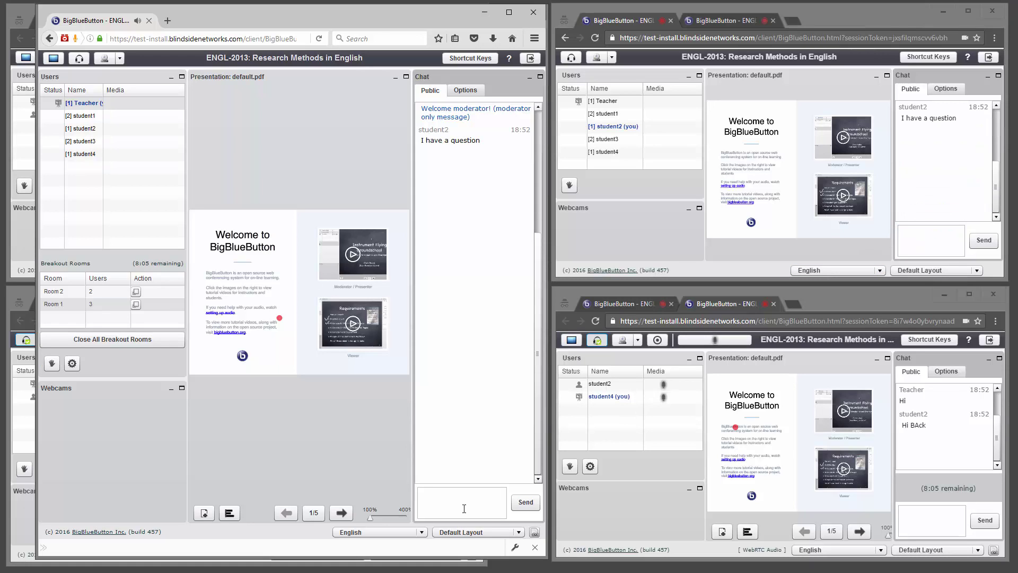
{"action": "left_click", "coordinate": [927, 241]}
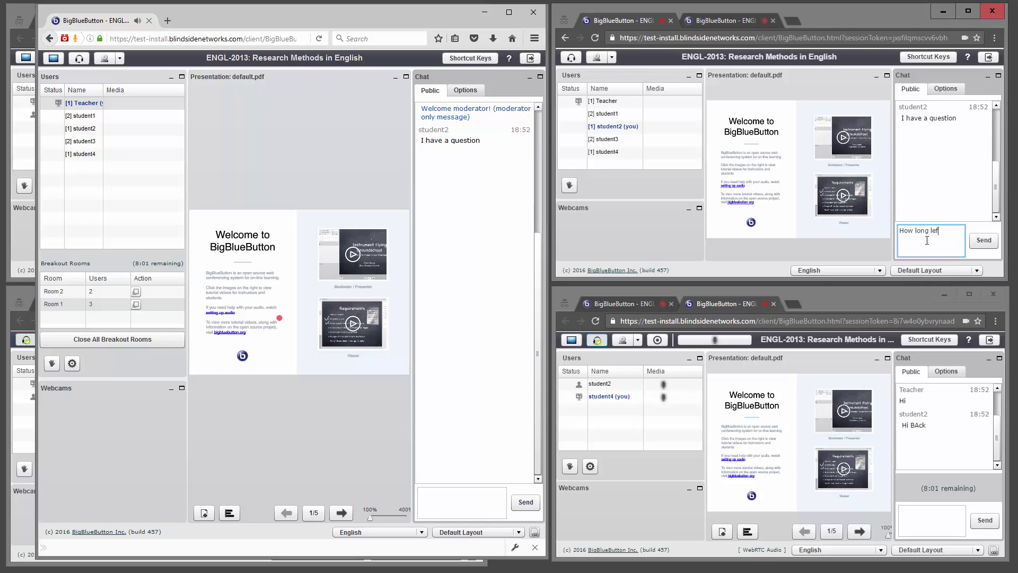
{"action": "type", "text": "How long left?"}
{"action": "key", "text": "Return"}
{"action": "left_click", "coordinate": [458, 502]}
{"action": "type", "text": "About 8 mi"}
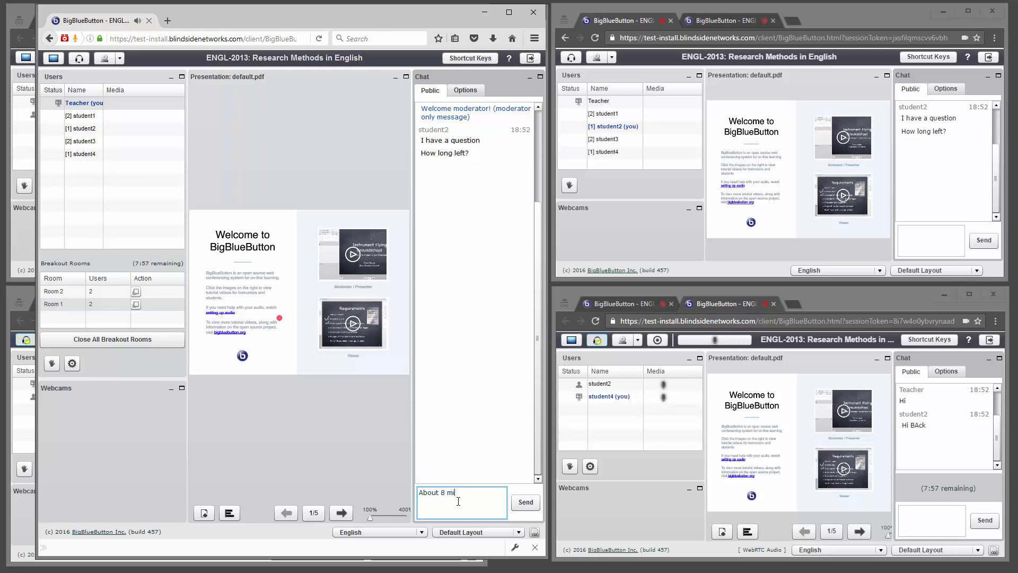
{"action": "type", "text": "nutes"}
{"action": "key", "text": "Return"}
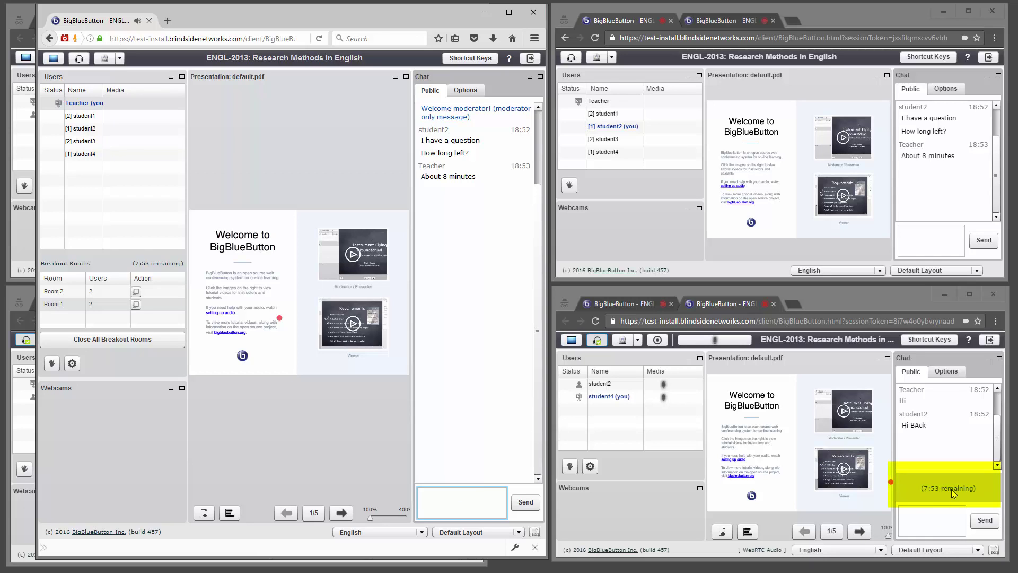
{"action": "left_click_drag", "start_coordinate": [546, 414], "coordinate": [959, 414]}
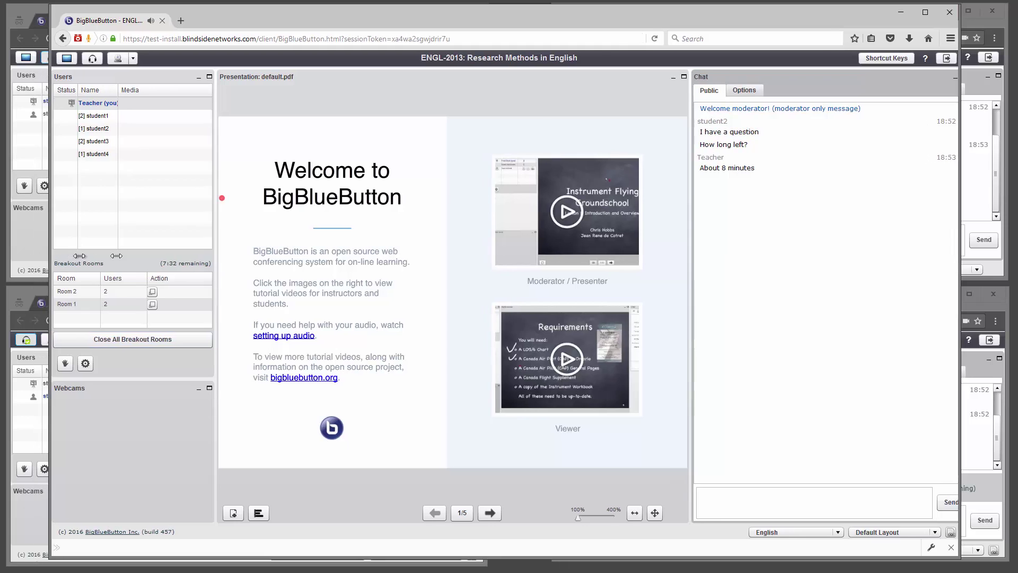
Resize the teacher window and use Close All Breakout Rooms in the Breakout Rooms list
{"action": "left_click_drag", "start_coordinate": [37, 258], "coordinate": [272, 258]}
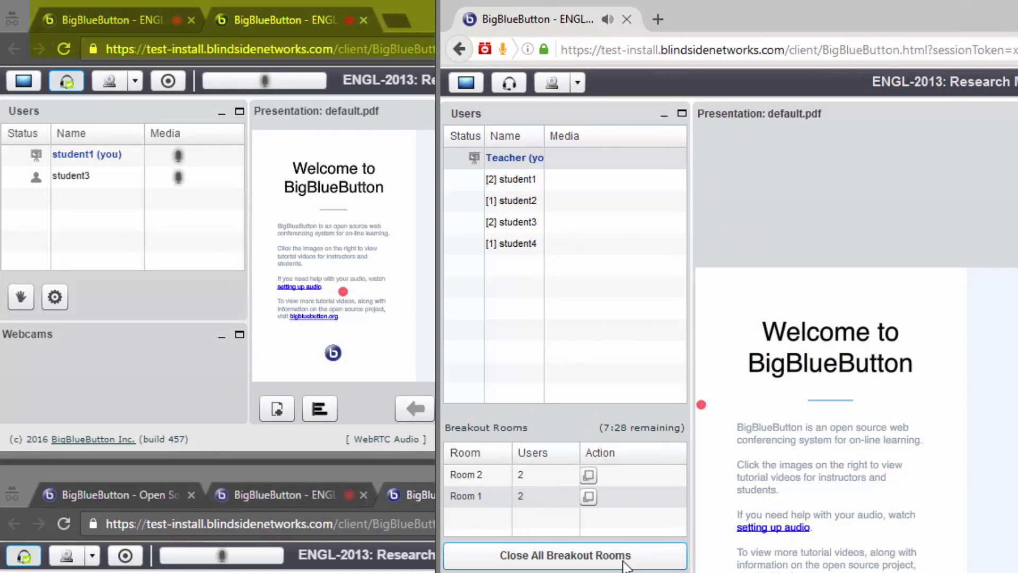
{"action": "left_click", "coordinate": [565, 555]}
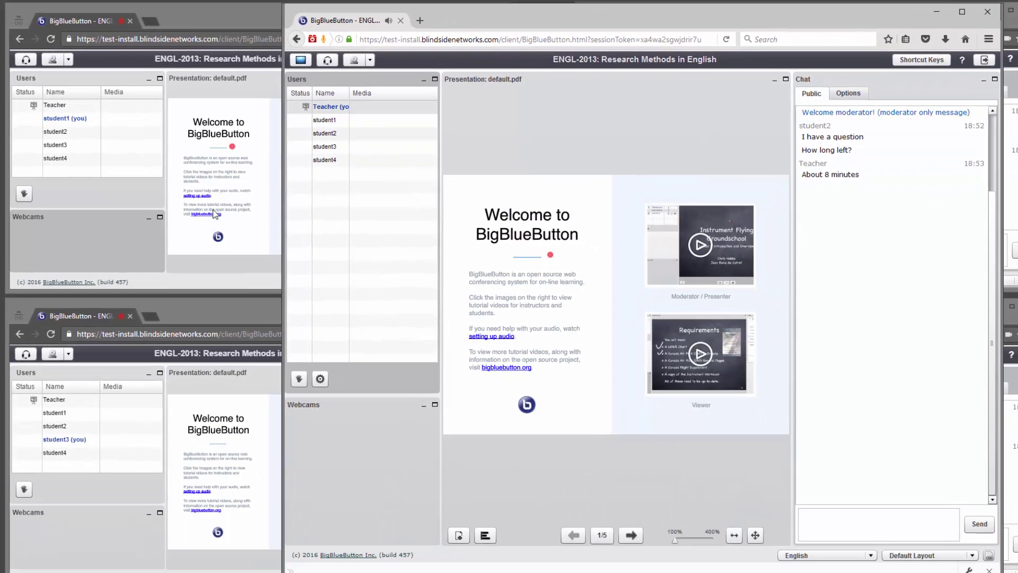
{"action": "left_click", "coordinate": [223, 349]}
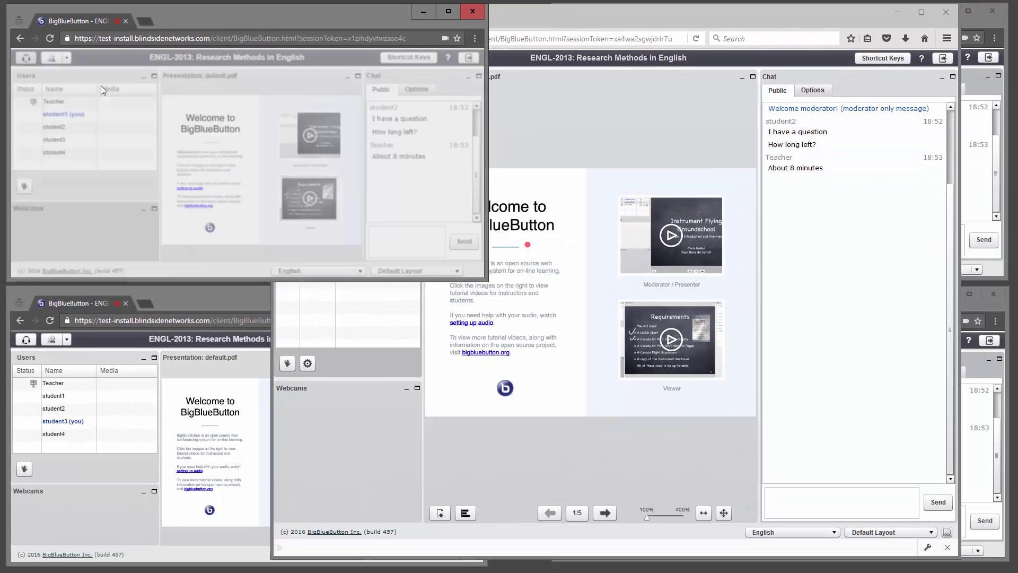
Reconnect microphone audio for the two left-side students in the main room
{"action": "left_click", "coordinate": [188, 198]}
{"action": "left_click", "coordinate": [164, 301]}
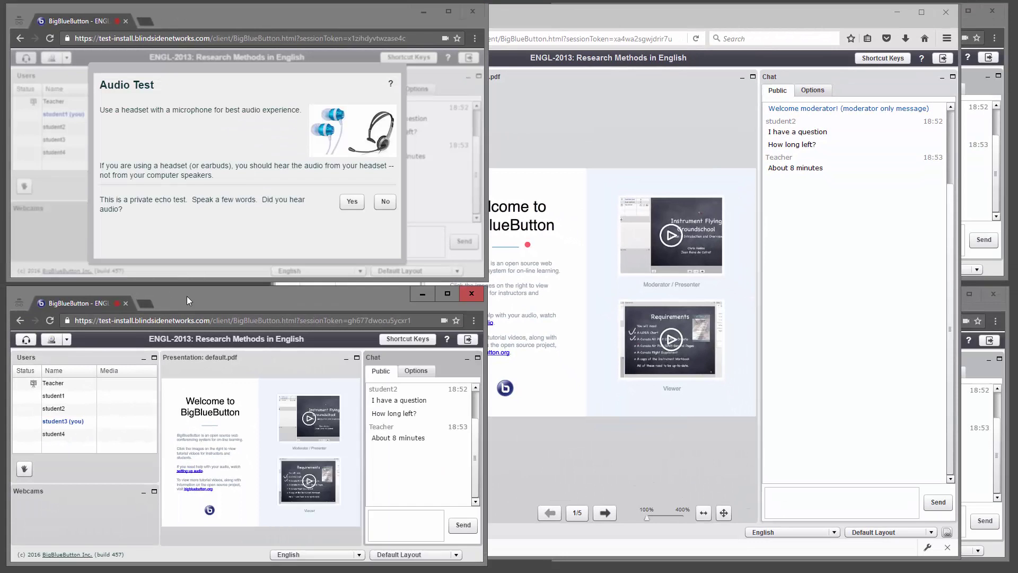
{"action": "left_click", "coordinate": [362, 204]}
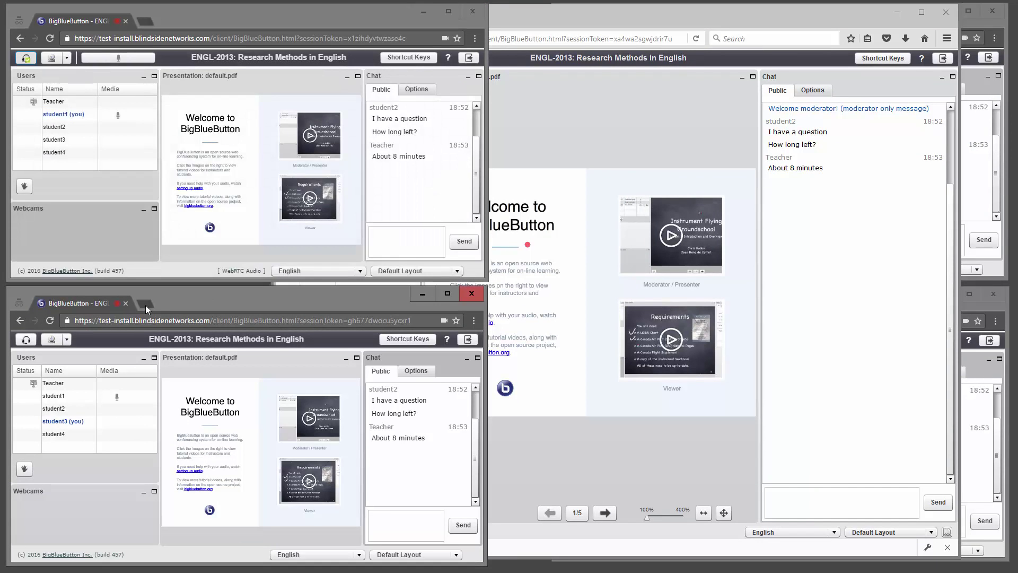
{"action": "left_click", "coordinate": [32, 342]}
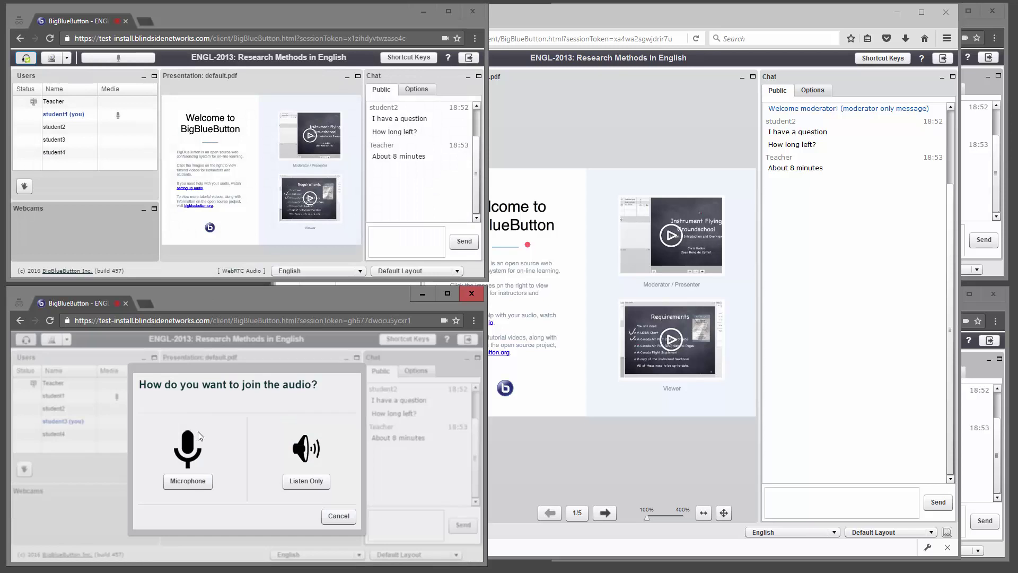
{"action": "left_click", "coordinate": [200, 477]}
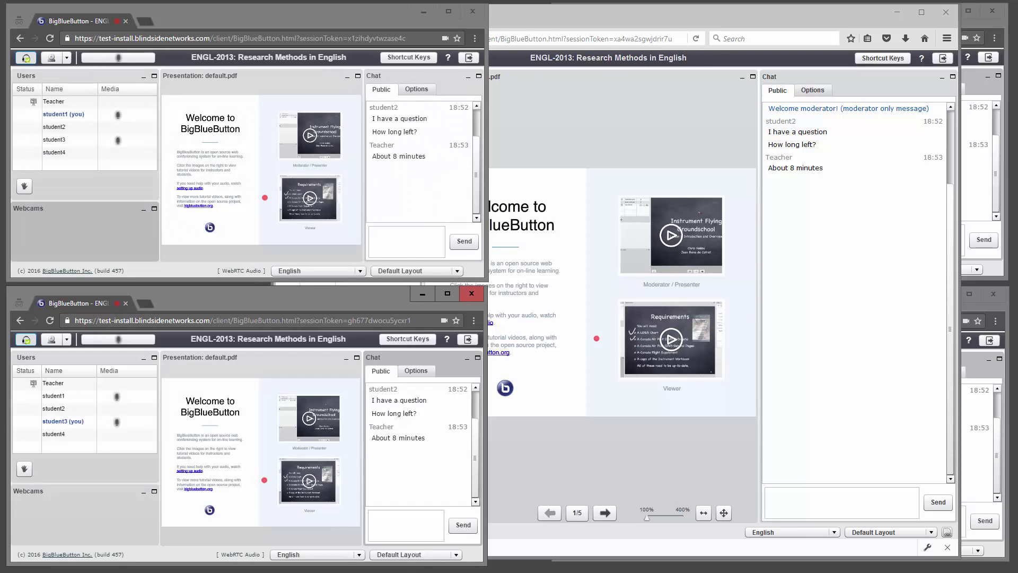
Reconnect microphone audio for student2 and student4, confirming their echo tests
{"action": "left_click_drag", "start_coordinate": [766, 3], "coordinate": [598, 18]}
{"action": "left_click", "coordinate": [795, 139]}
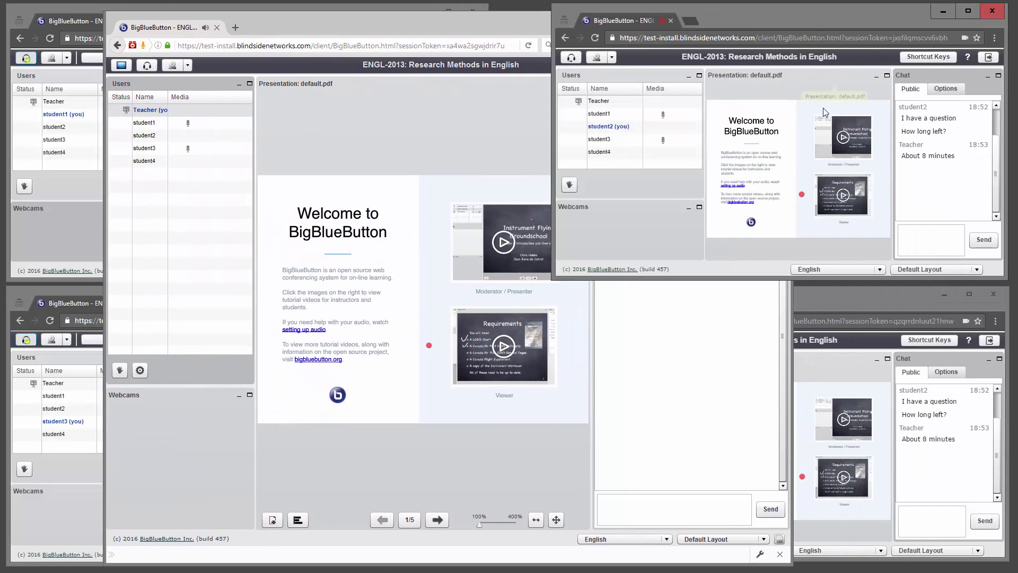
{"action": "left_click", "coordinate": [571, 57]}
{"action": "left_click", "coordinate": [710, 191]}
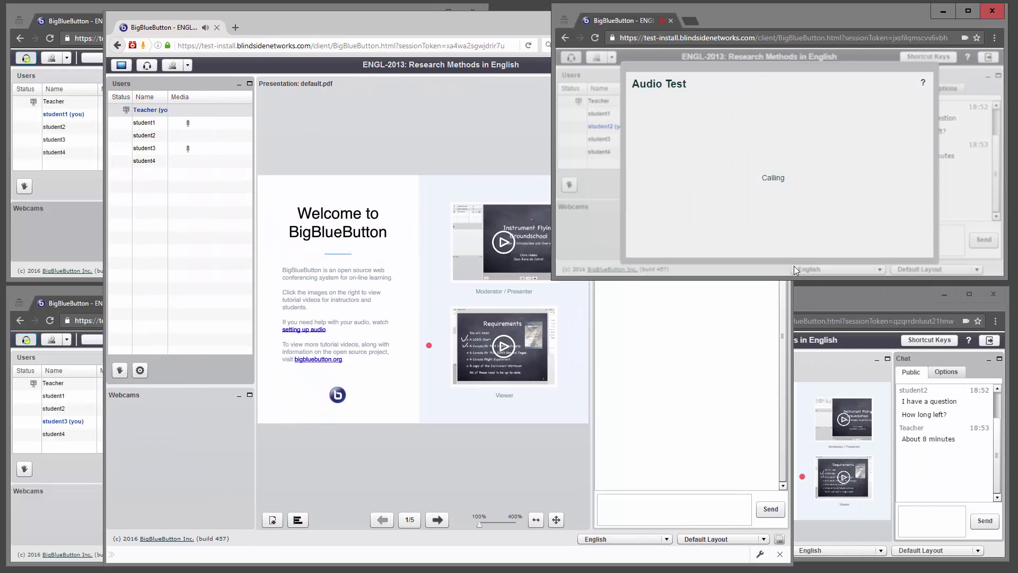
{"action": "left_click", "coordinate": [882, 198]}
{"action": "left_click", "coordinate": [812, 297]}
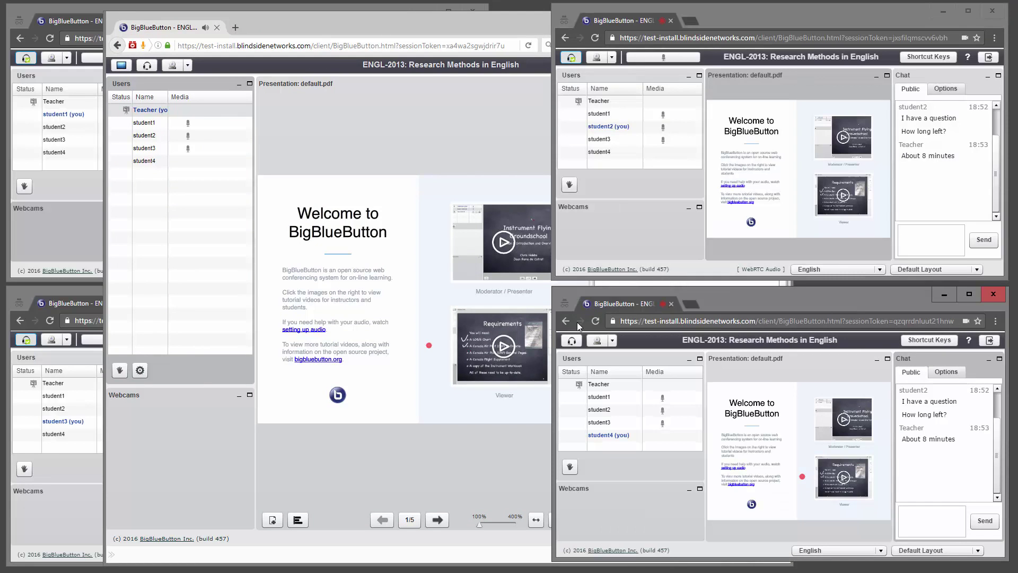
{"action": "left_click", "coordinate": [573, 341]}
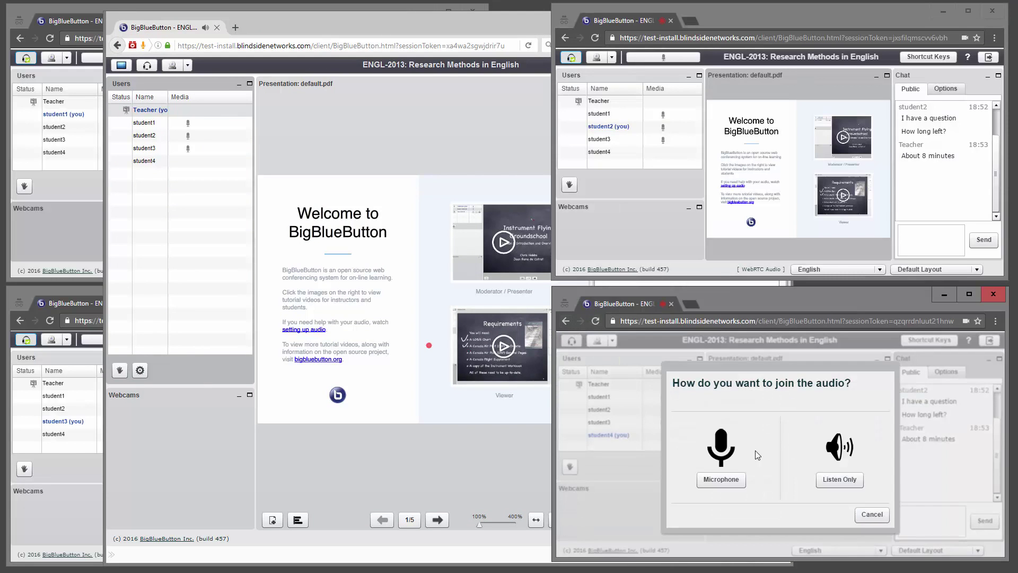
{"action": "left_click", "coordinate": [743, 481]}
{"action": "left_click", "coordinate": [882, 482]}
Reconnect the teacher's microphone audio with a successful echo test
{"action": "left_click", "coordinate": [444, 134]}
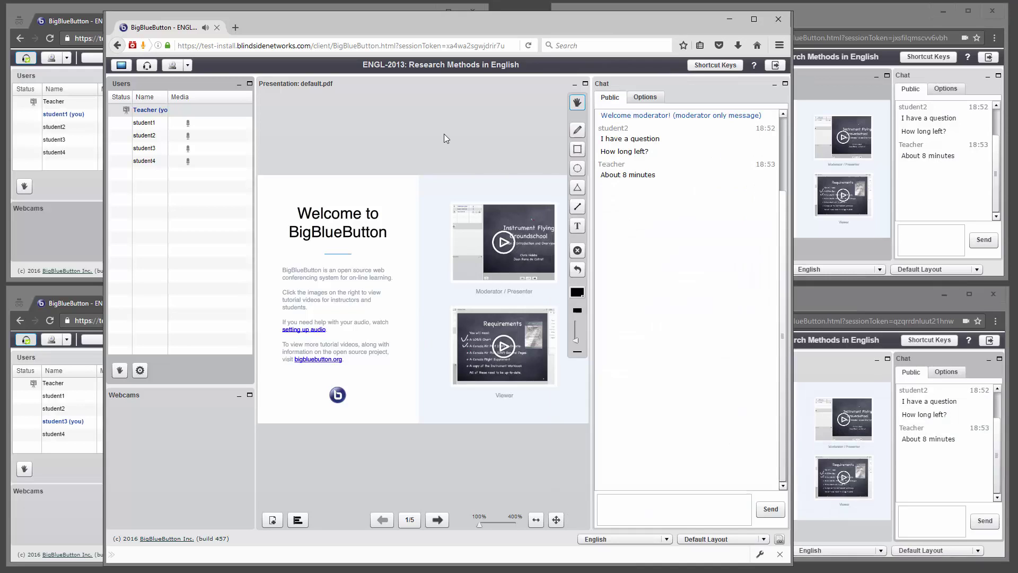
{"action": "left_click", "coordinate": [147, 65]}
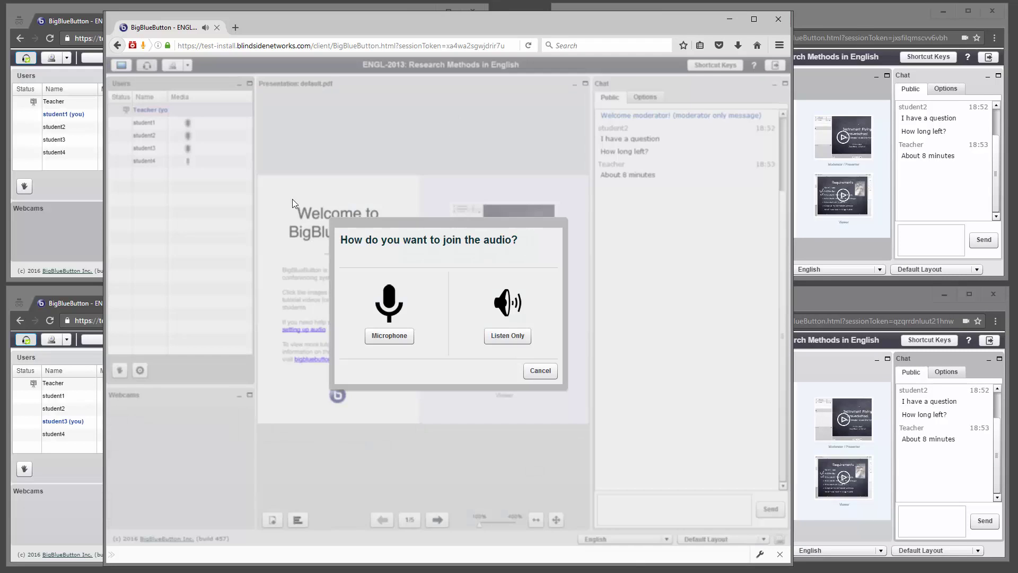
{"action": "left_click", "coordinate": [393, 337]}
{"action": "left_click", "coordinate": [554, 341]}
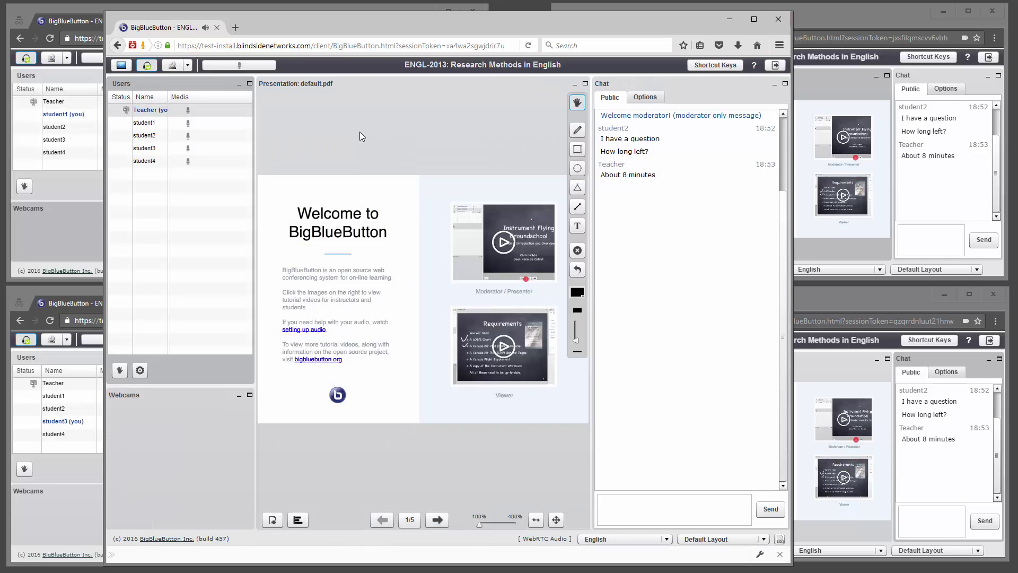